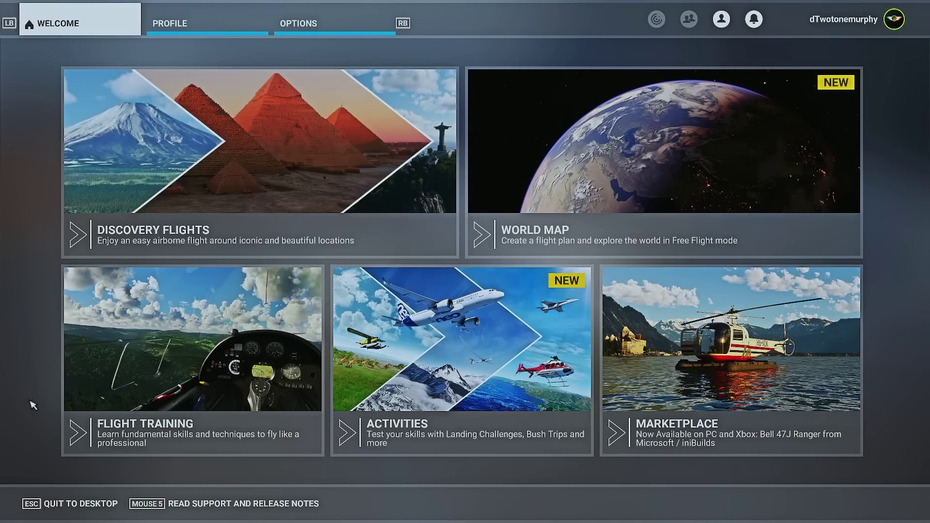
# - Review the data connection, bandwidth and rolling cache settings in the general options, and return to the welcome screen
pyautogui.click(315, 28)
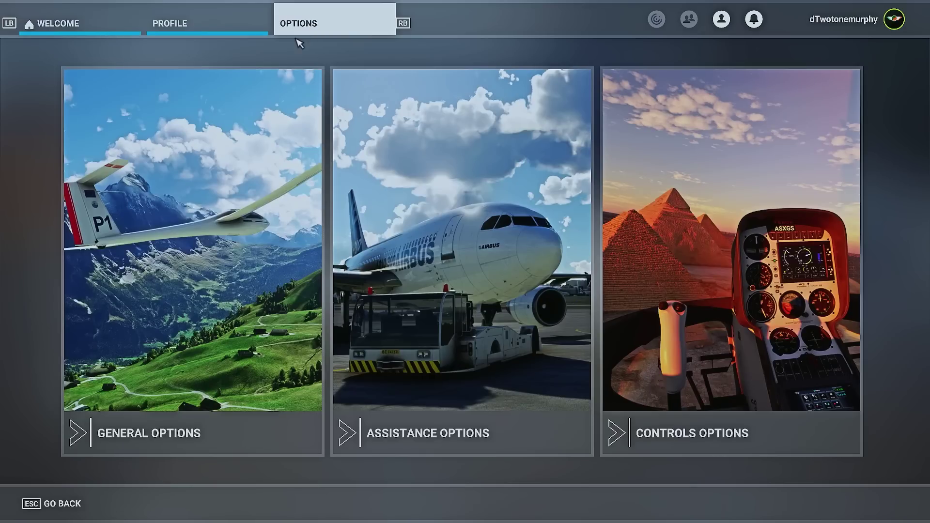
pyautogui.click(211, 259)
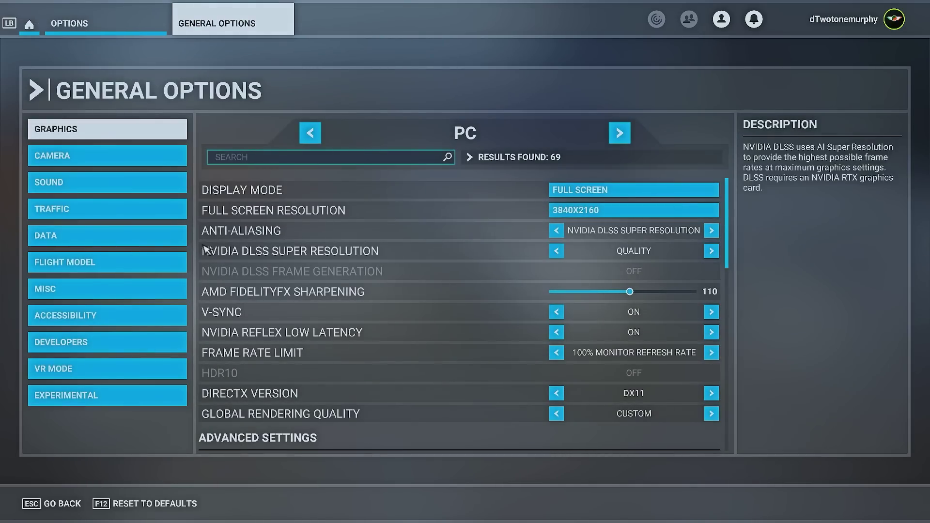
pyautogui.click(85, 241)
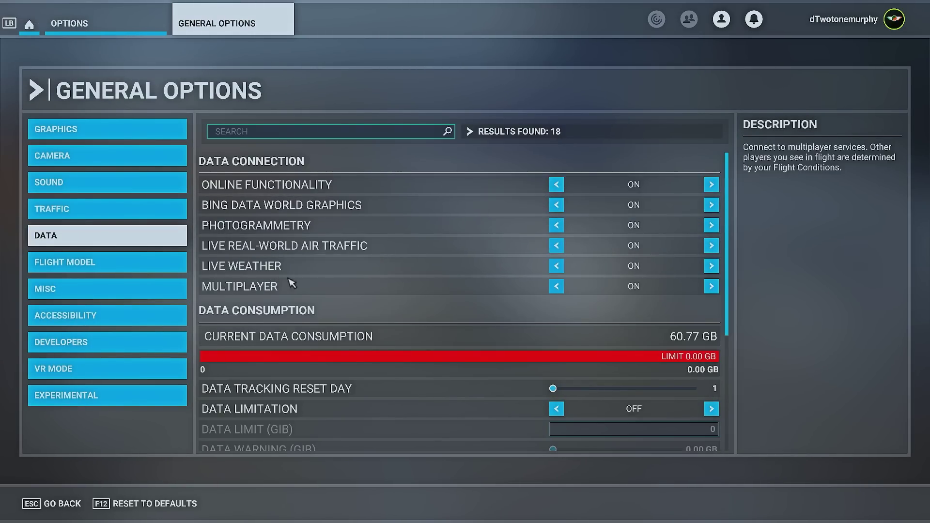
pyautogui.scroll(-4, 324, 274)
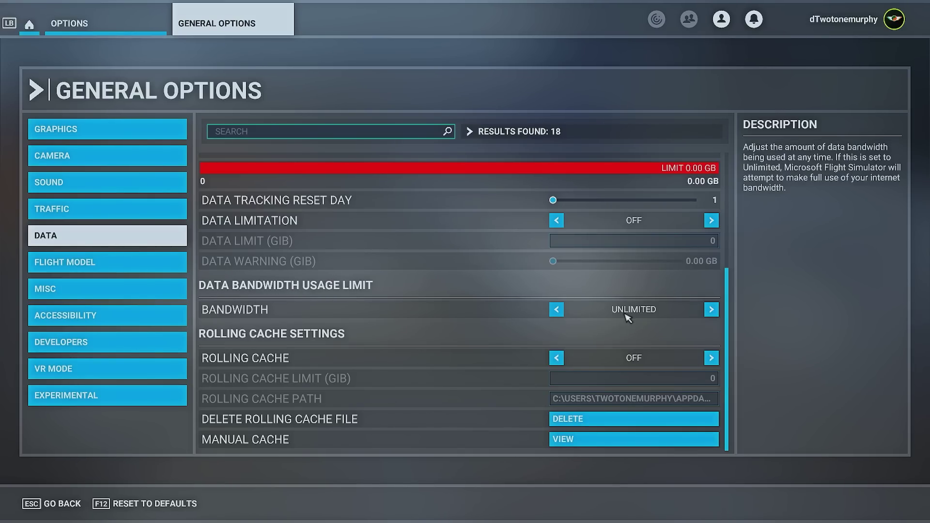
pyautogui.scroll(2, 286, 261)
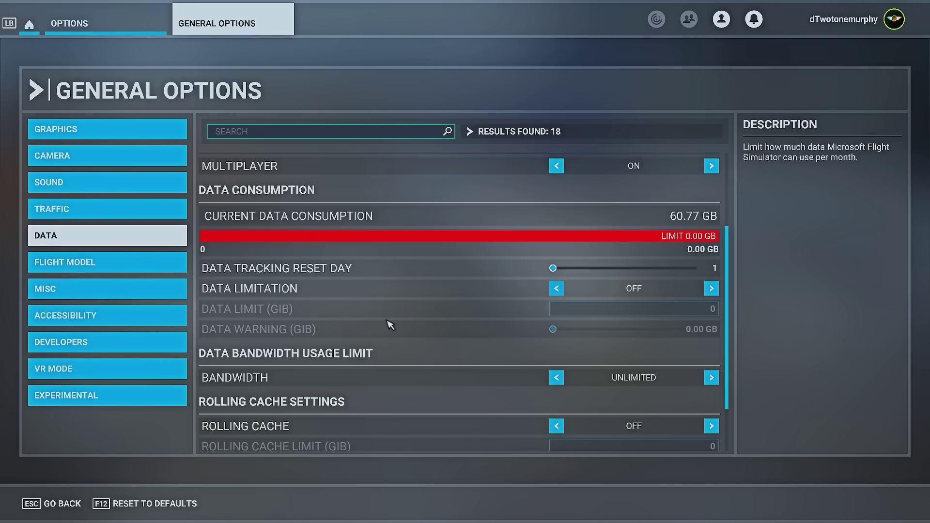
pyautogui.scroll(-2, 388, 324)
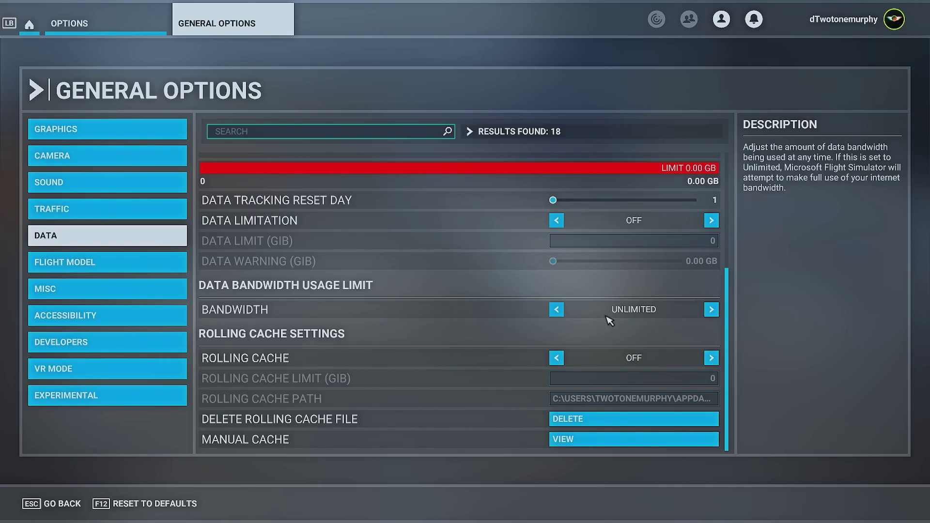
pyautogui.click(29, 24)
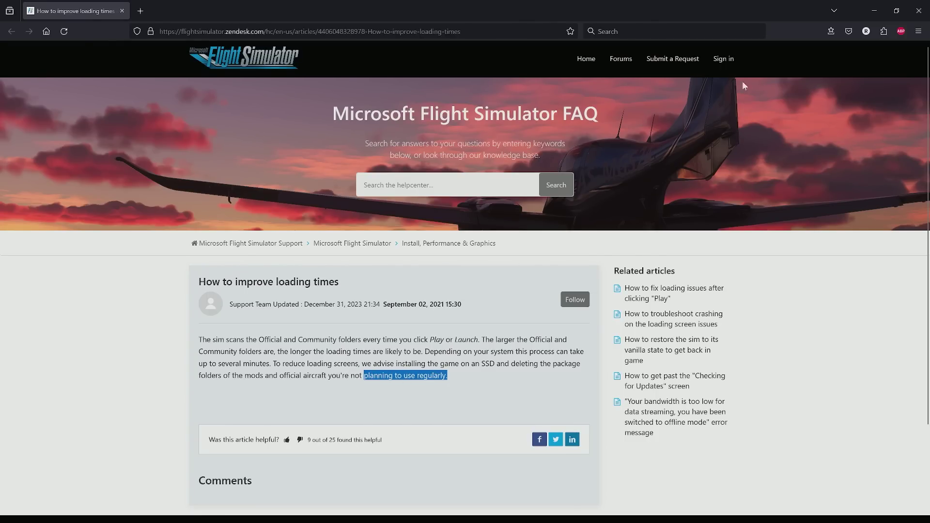
# - Put away the browser showing the loading times article and open the profile's Content Manager in Microsoft Flight Simulator
pyautogui.click(872, 13)
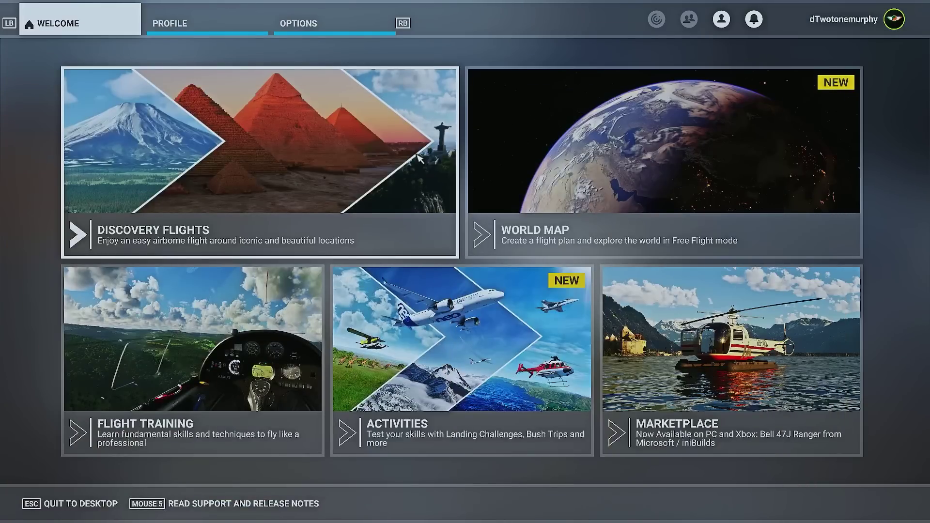
pyautogui.click(178, 33)
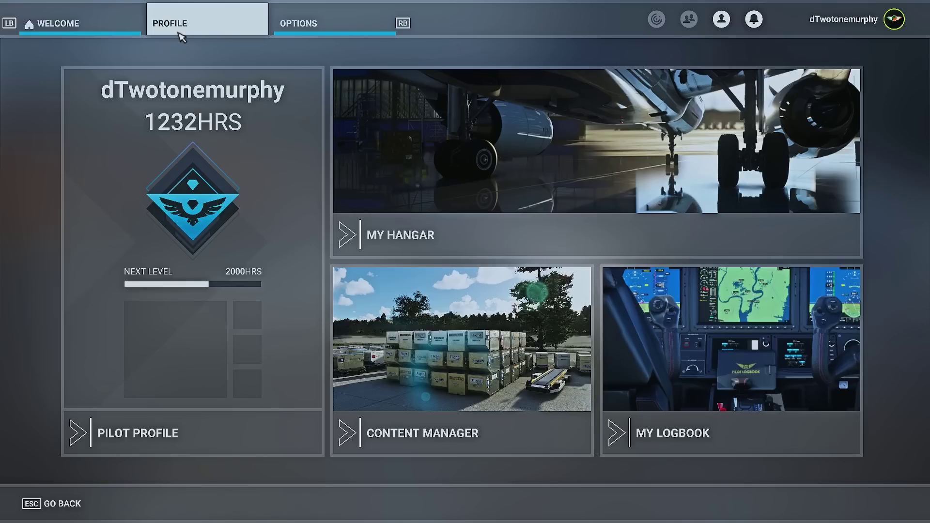
pyautogui.click(439, 313)
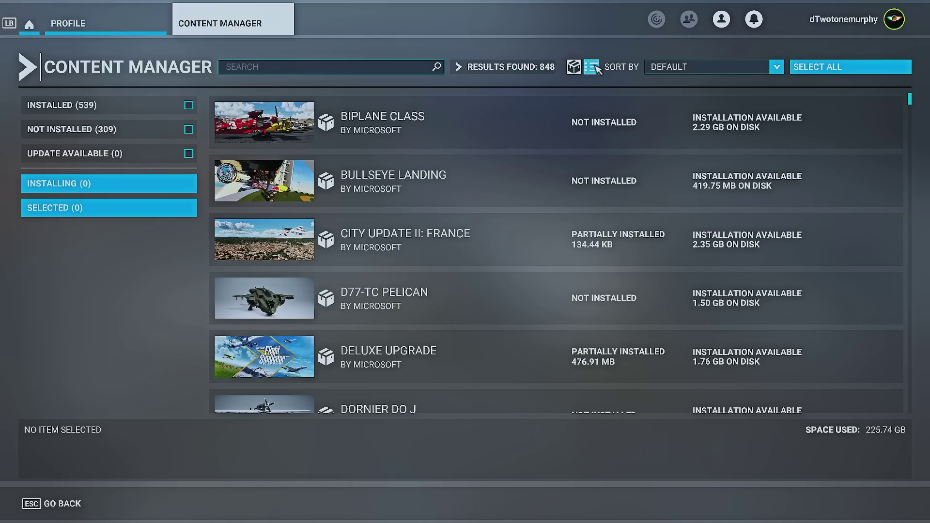
# - Switch the Content Manager list to individual packages and sort it by size from high to low
pyautogui.click(592, 68)
pyautogui.click(722, 71)
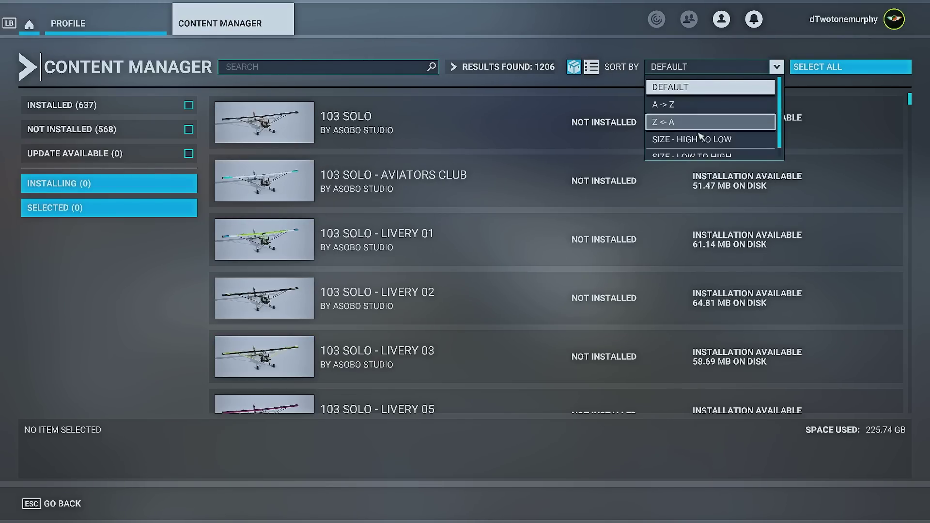
pyautogui.click(678, 140)
# - Search the content packages for "poi" and look through the points of interest packages and their sizes
pyautogui.click(263, 68)
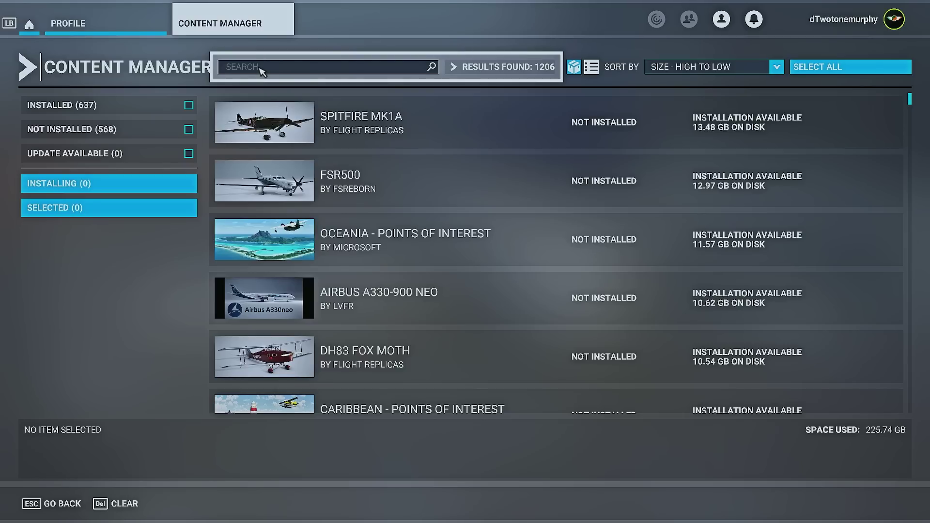
pyautogui.write('poi')
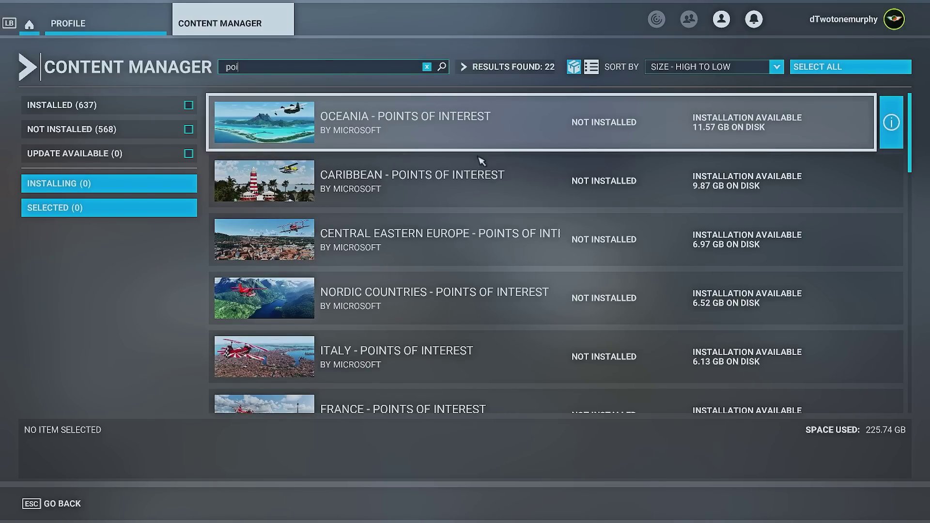
pyautogui.scroll(-2, 504, 197)
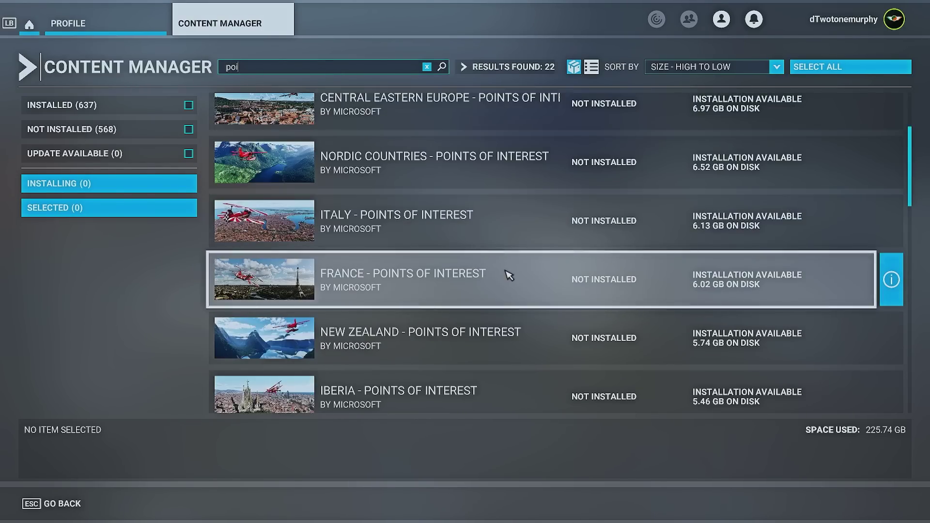
pyautogui.scroll(2, 509, 269)
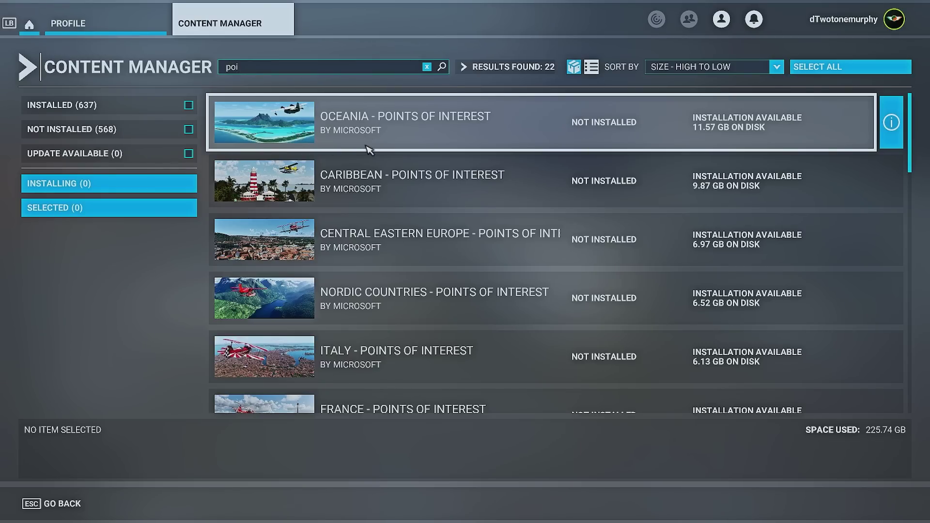
pyautogui.scroll(-3, 383, 275)
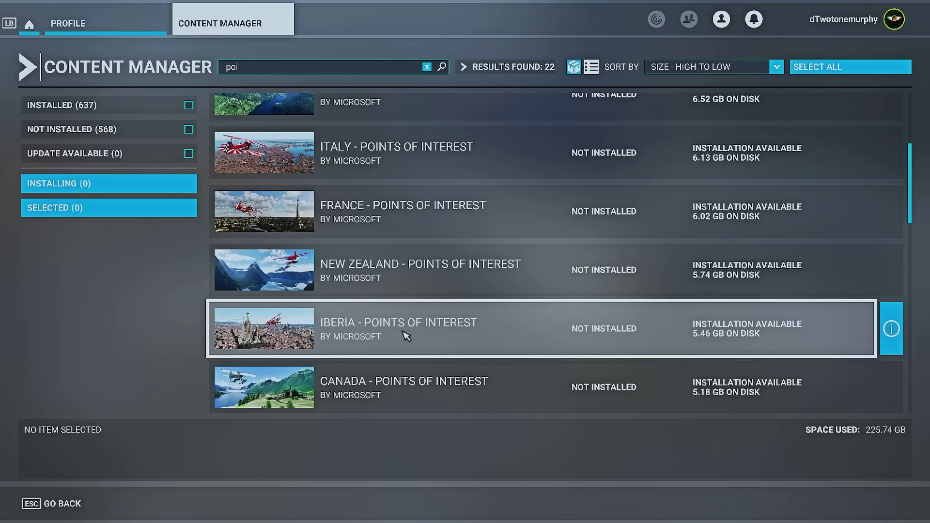
pyautogui.scroll(3, 405, 334)
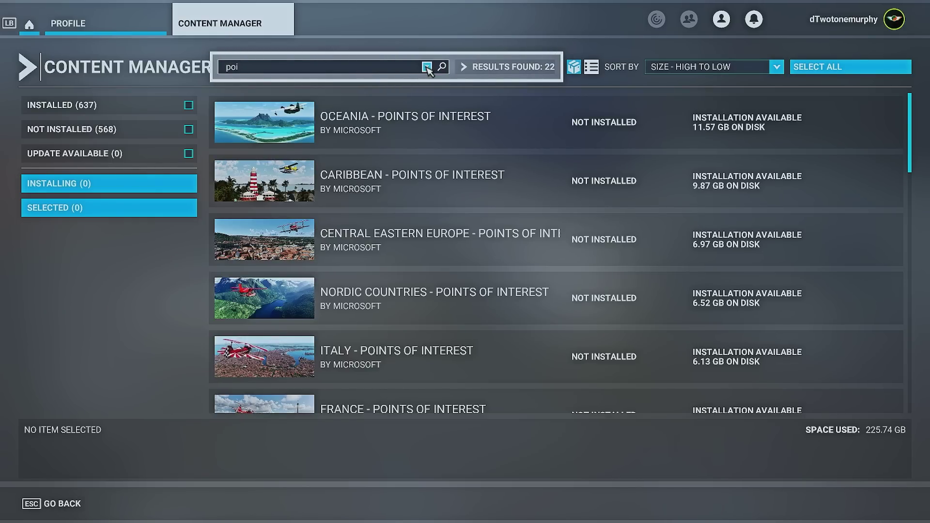
# - Replace the content search with "bush" to list the bush trip packages
pyautogui.click(426, 68)
pyautogui.click(353, 70)
pyautogui.write('bush')
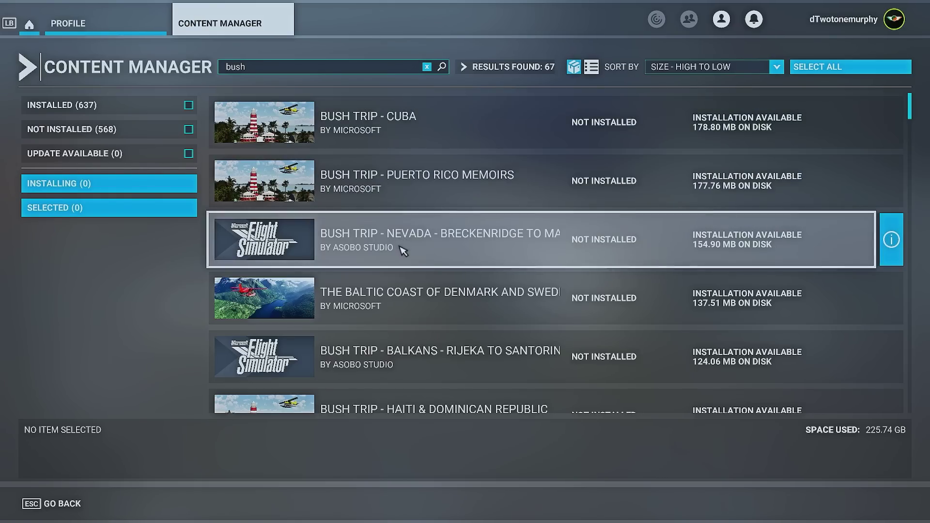
# - Search the content packages for "landing" and look through the landing training and landing challenge packages
pyautogui.click(314, 71)
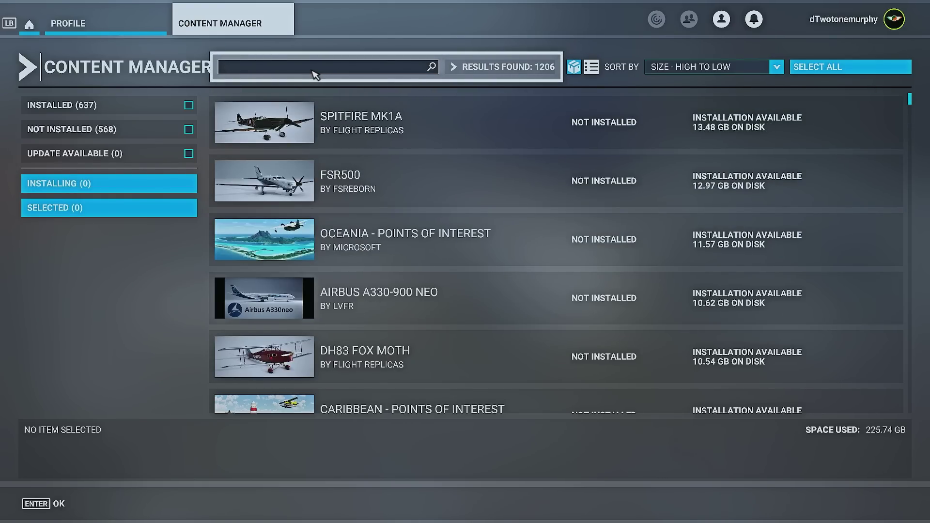
pyautogui.write('landing')
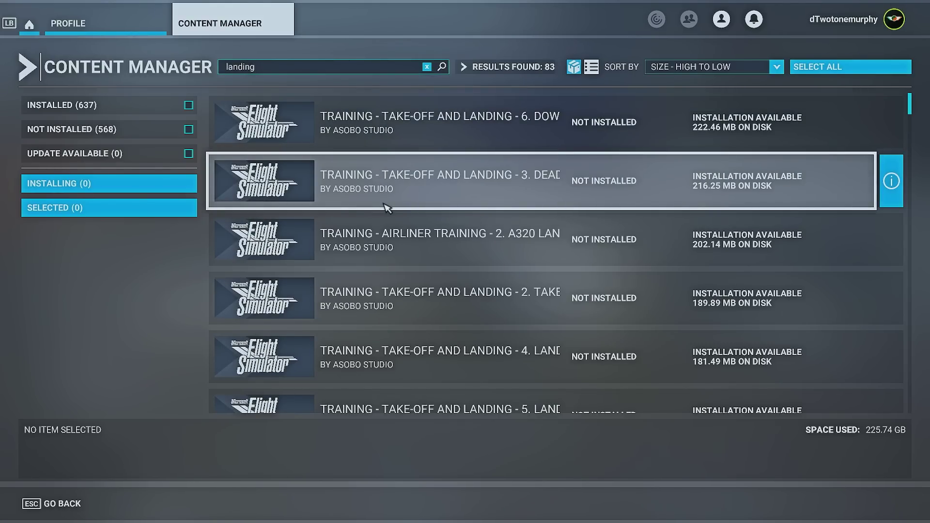
pyautogui.scroll(-7, 387, 209)
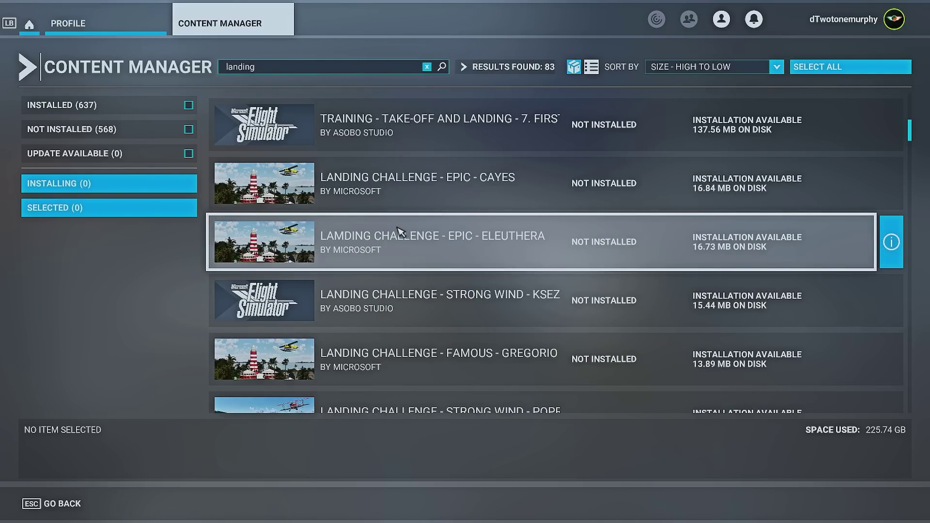
pyautogui.scroll(1, 400, 233)
# - Search for "traini" and select five training packages, from VFR Navigation 1 through Take-off and Landing 3
pyautogui.click(428, 68)
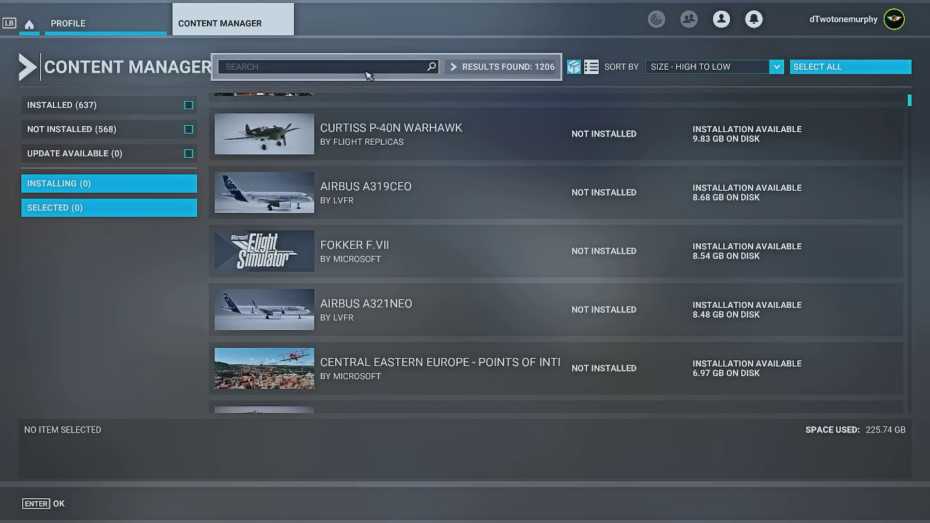
pyautogui.write('traini')
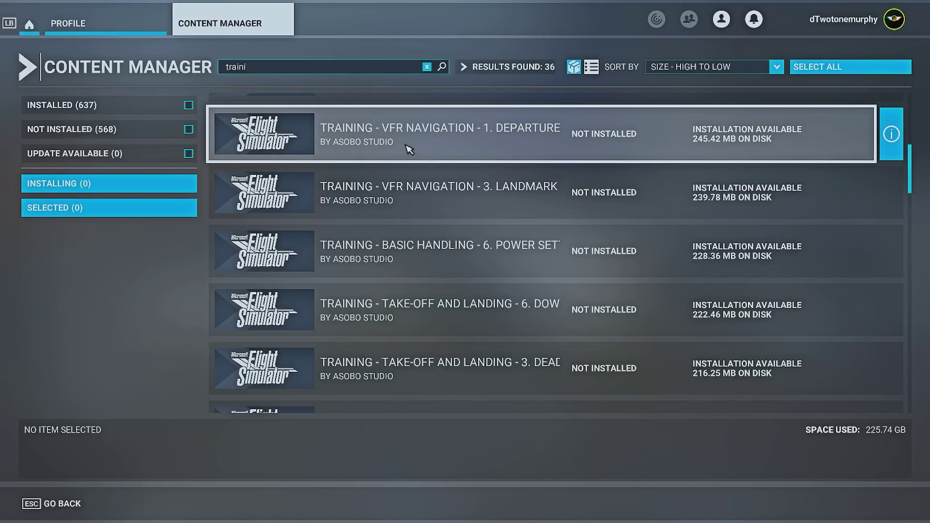
pyautogui.click(407, 147)
pyautogui.click(410, 201)
pyautogui.click(411, 251)
pyautogui.click(446, 307)
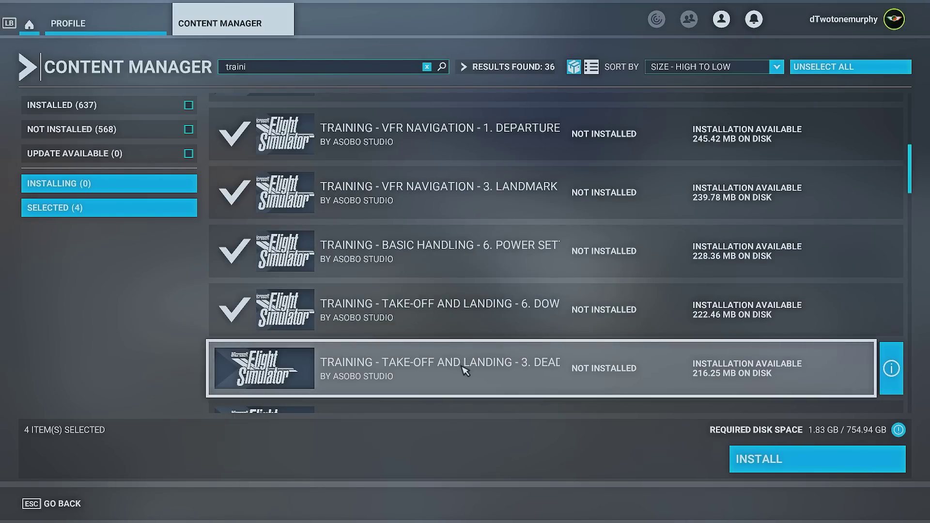
pyautogui.click(468, 367)
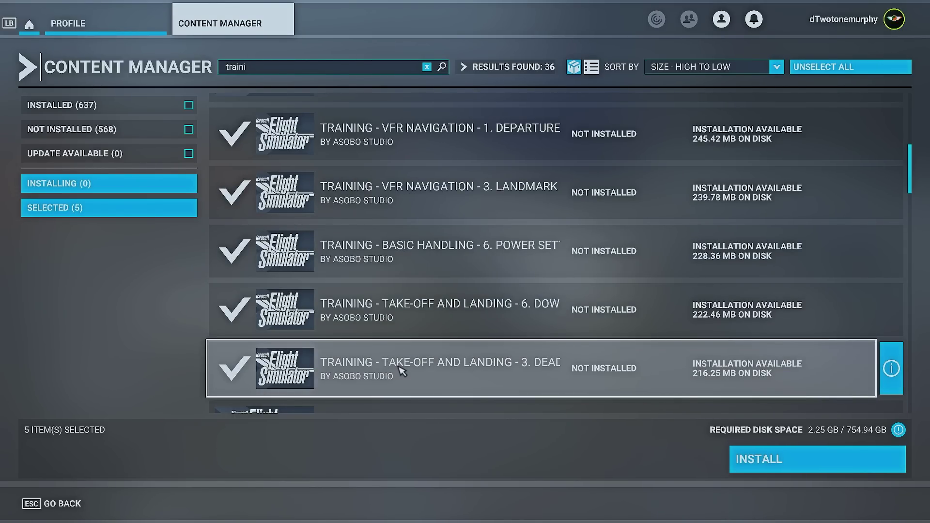
# - Search the content packages for "disc" and look through the discovery flight packages and their sizes
pyautogui.click(358, 69)
pyautogui.write('disc')
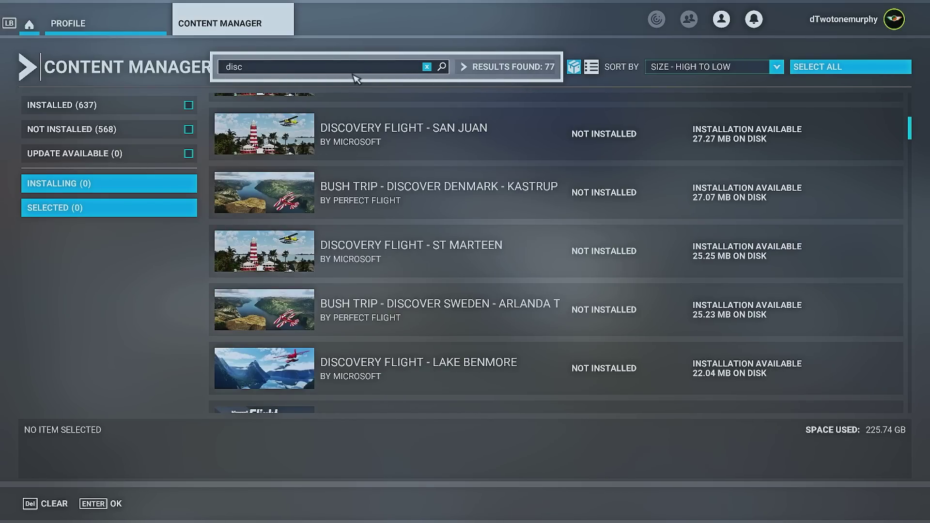
pyautogui.press('Return')
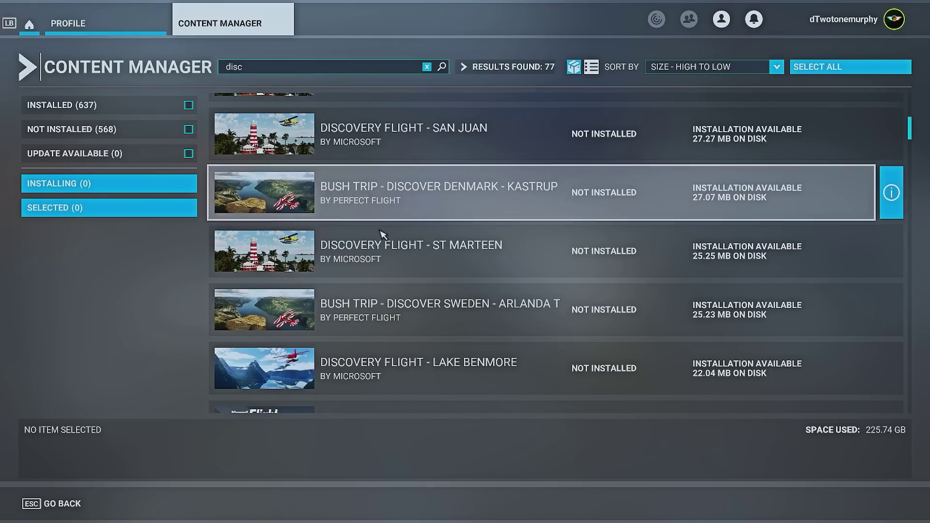
pyautogui.scroll(3, 383, 243)
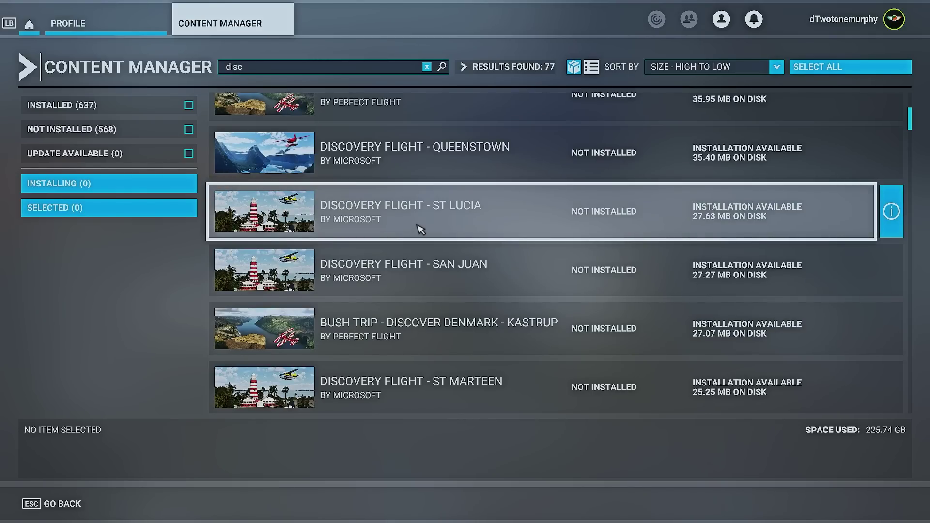
pyautogui.scroll(-4, 420, 233)
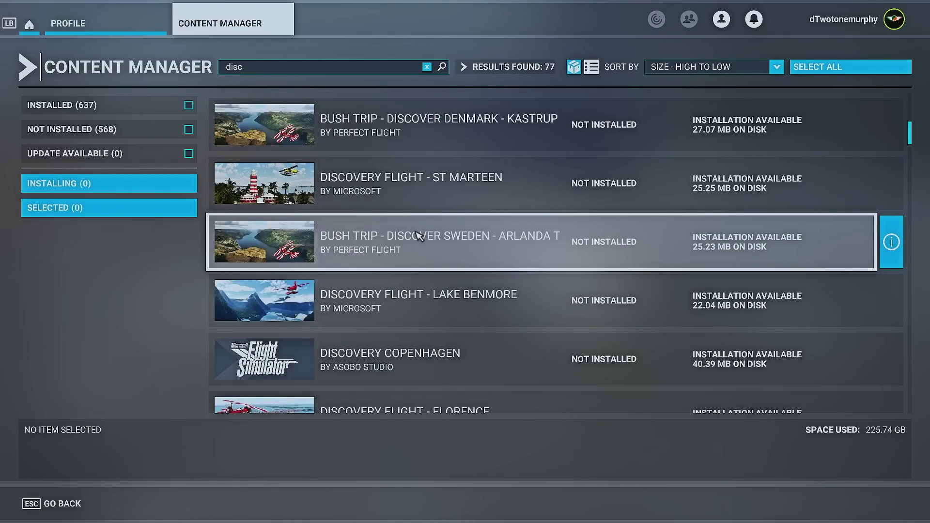
pyautogui.scroll(6, 387, 218)
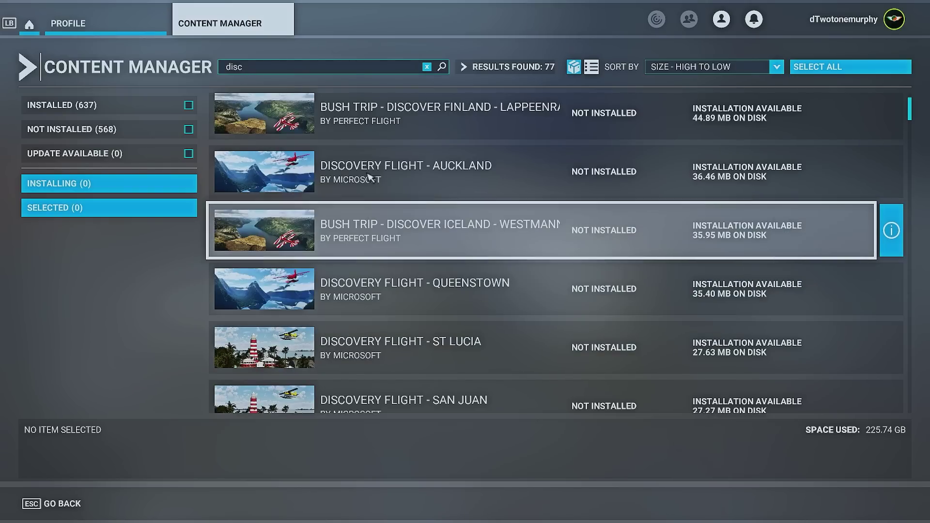
# - Clear the content search, filter the list to installed packages only, and review the largest ones
pyautogui.click(426, 67)
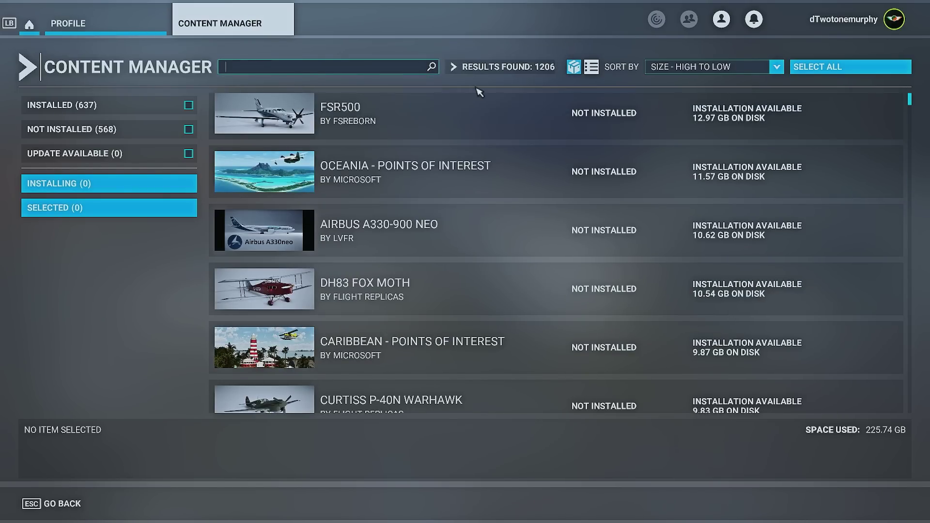
pyautogui.moveTo(537, 110)
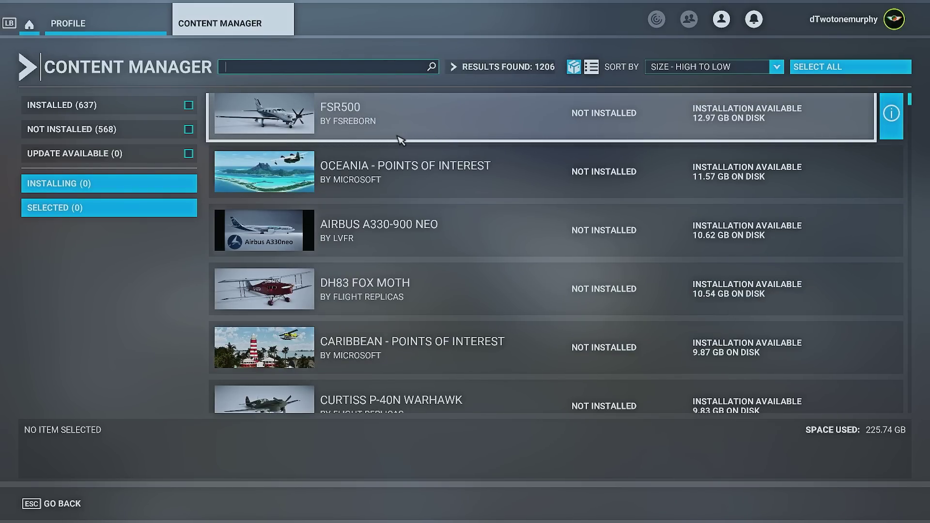
pyautogui.click(189, 106)
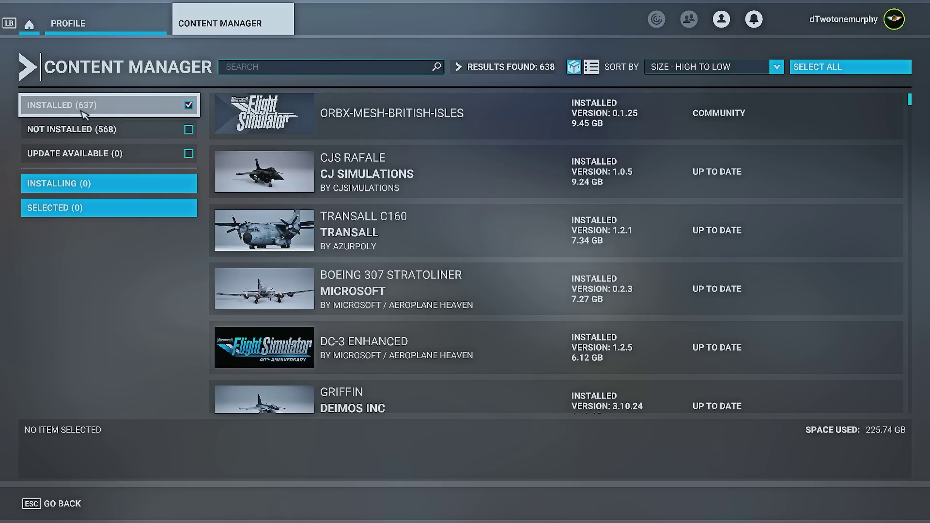
pyautogui.moveTo(524, 101)
pyautogui.scroll(1, 530, 126)
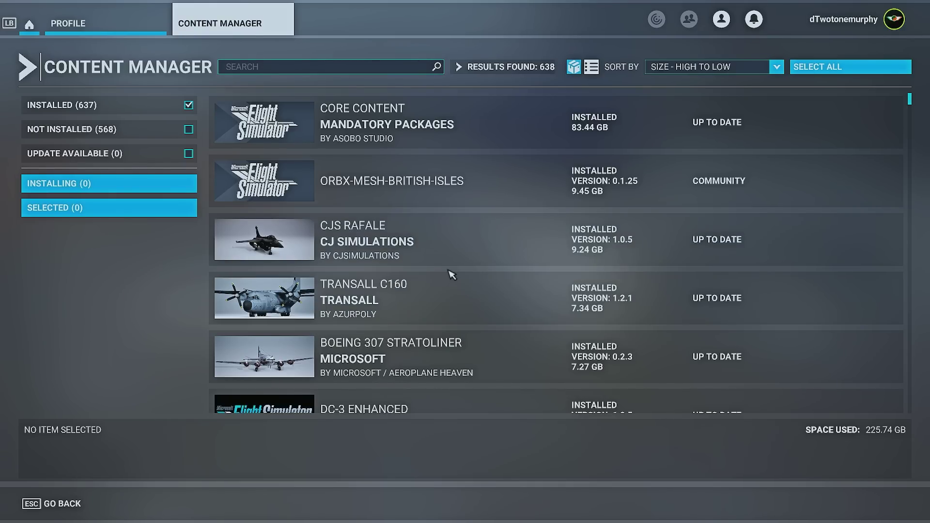
pyautogui.scroll(-1, 426, 279)
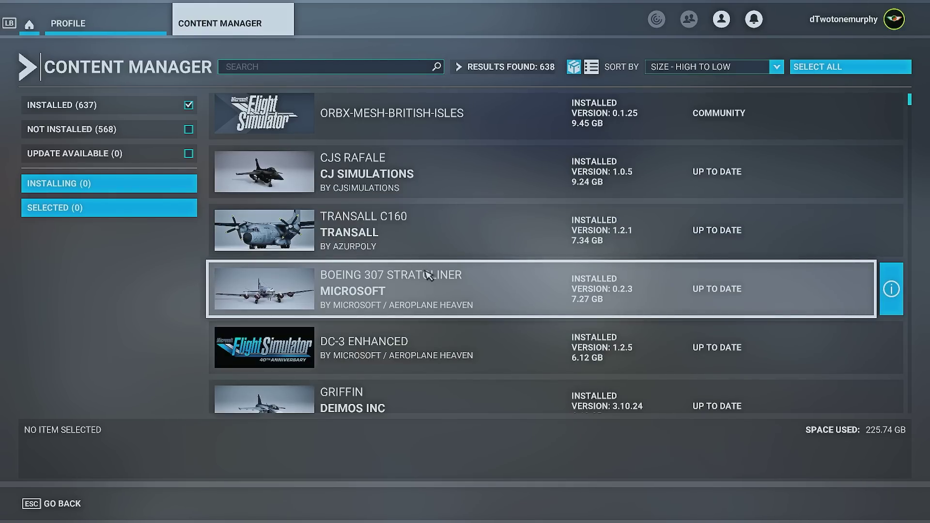
# - Look through the installed aircraft, airport and points-of-interest packages in order of size, from the largest downwards
pyautogui.scroll(-5, 428, 276)
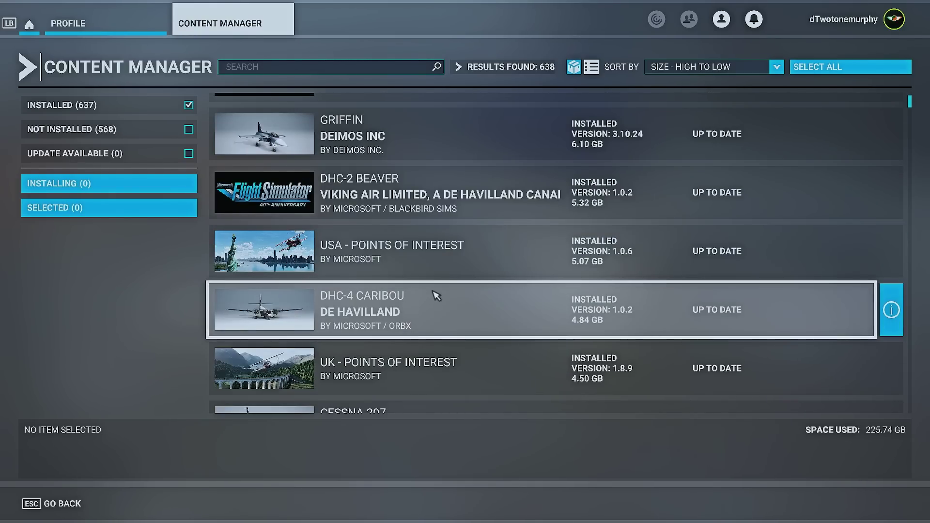
pyautogui.scroll(-3, 431, 288)
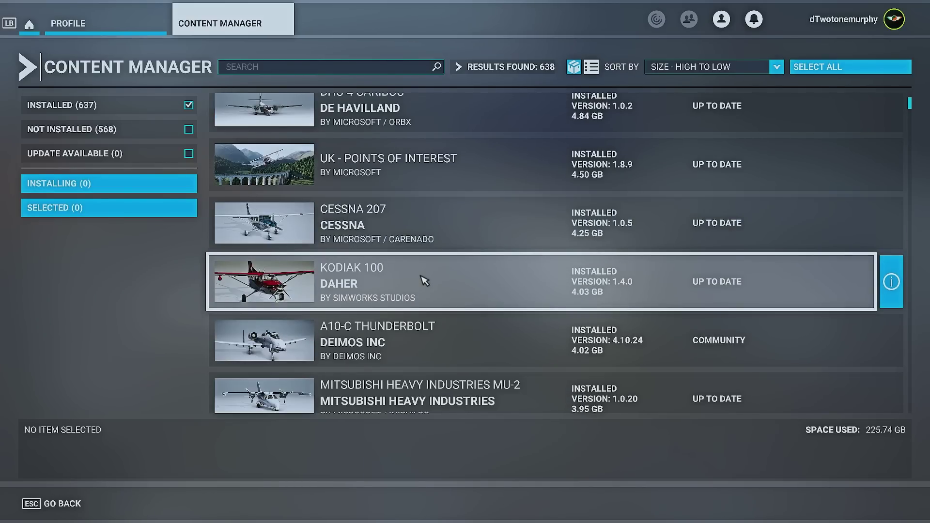
pyautogui.scroll(-4, 425, 280)
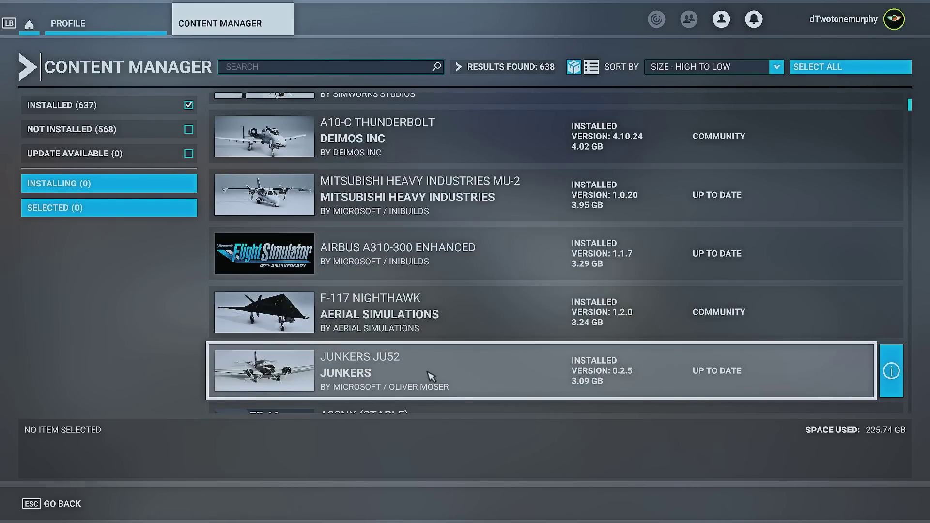
pyautogui.scroll(-3, 387, 325)
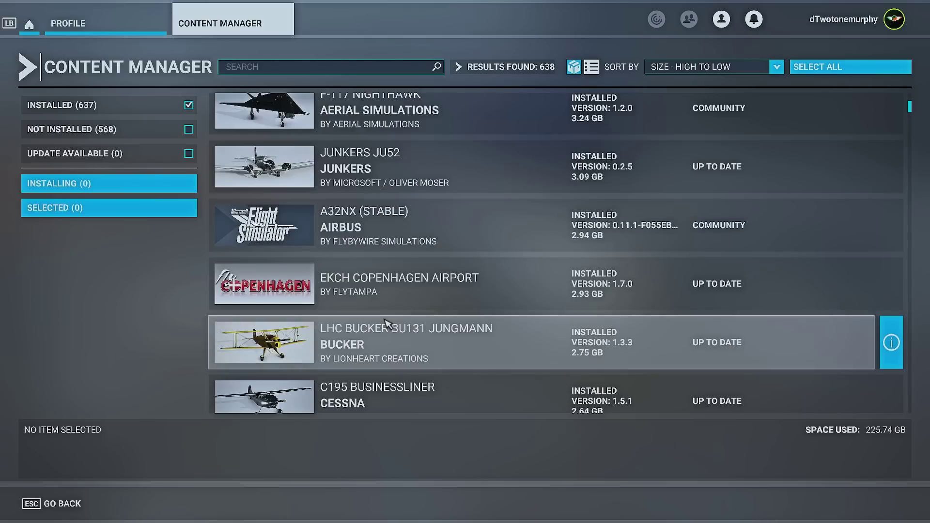
pyautogui.scroll(3, 427, 316)
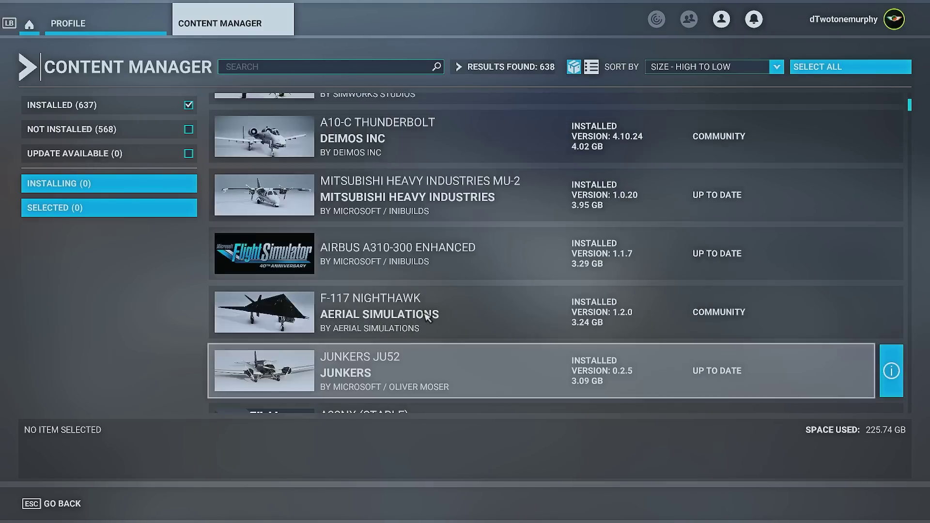
pyautogui.scroll(3, 427, 316)
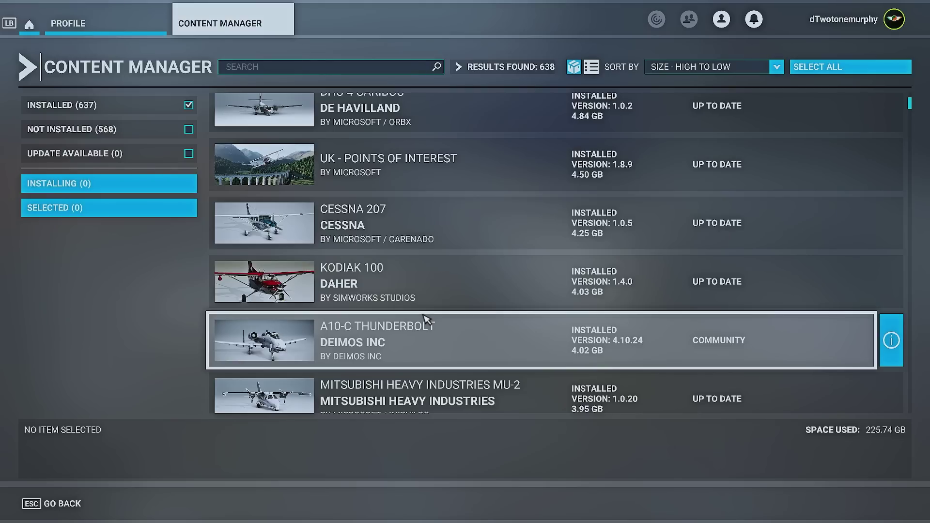
pyautogui.scroll(5, 415, 290)
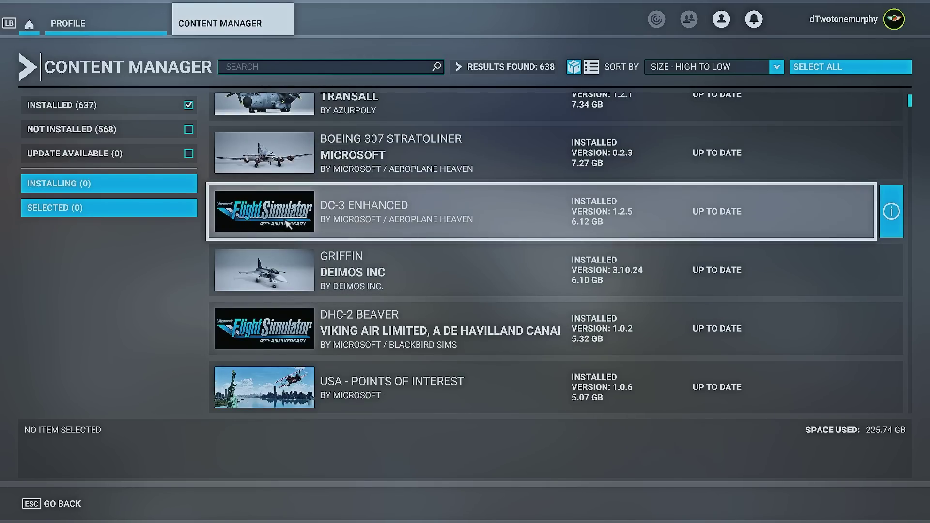
pyautogui.scroll(-3, 288, 227)
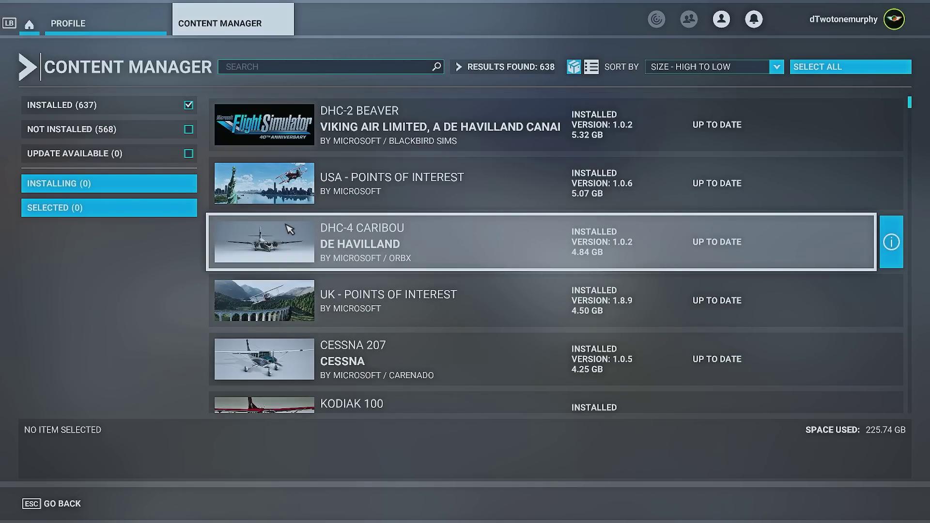
pyautogui.scroll(-4, 293, 232)
pyautogui.scroll(-4, 293, 233)
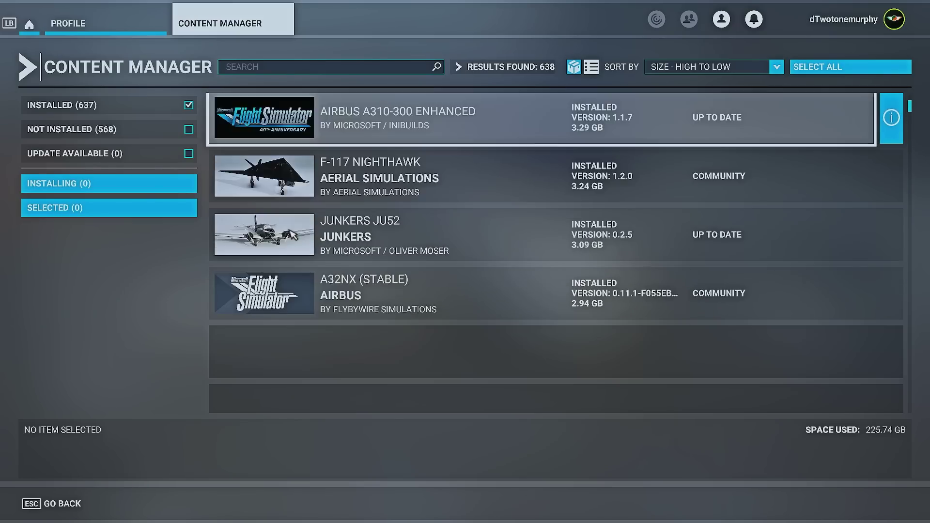
pyautogui.scroll(-8, 293, 235)
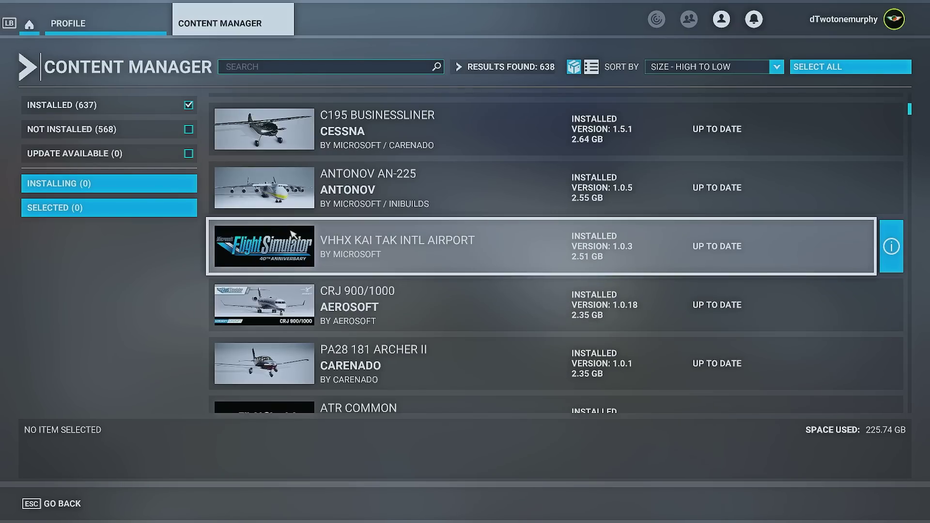
pyautogui.scroll(-7, 295, 235)
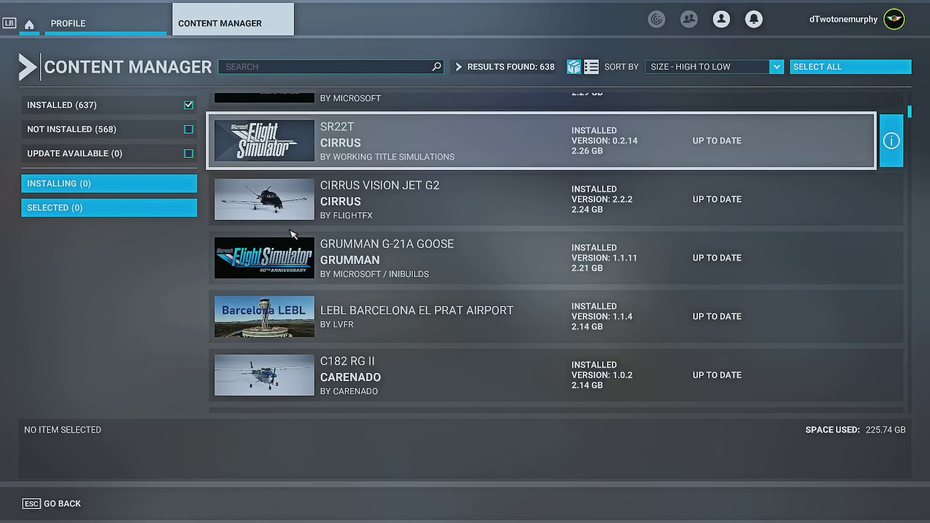
pyautogui.scroll(-6, 316, 241)
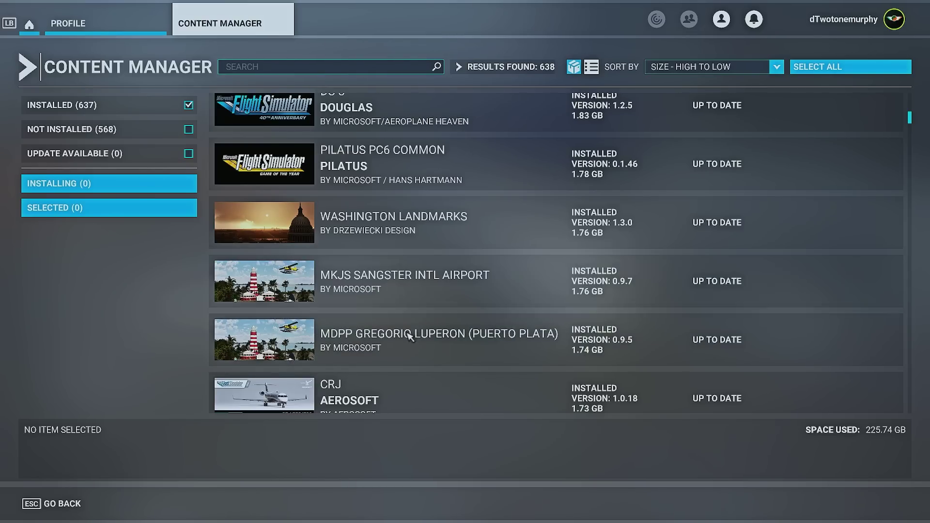
# - Check the MKJS Sangster Intl Airport and MDPP Gregorio Luperon packages among the installed content, leaving neither selected
pyautogui.click(419, 294)
pyautogui.click(426, 345)
pyautogui.click(426, 345)
pyautogui.click(407, 289)
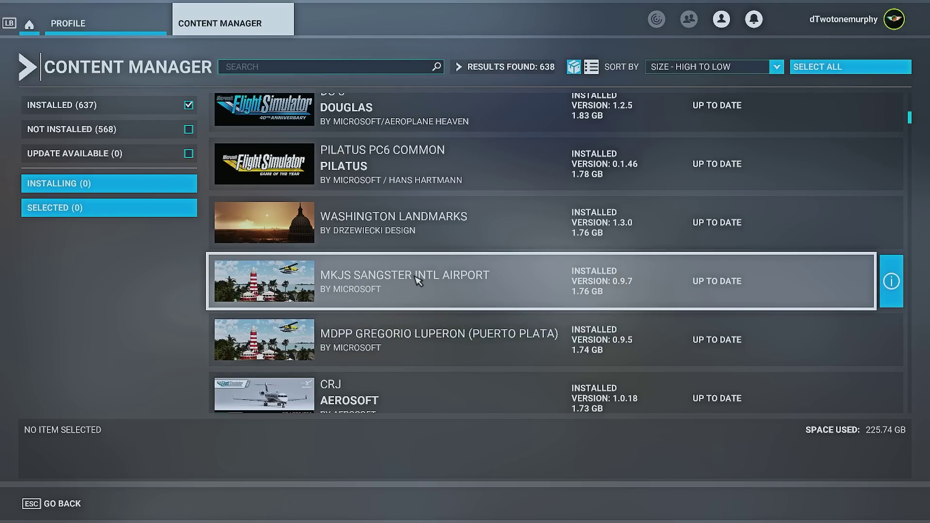
pyautogui.scroll(5, 415, 275)
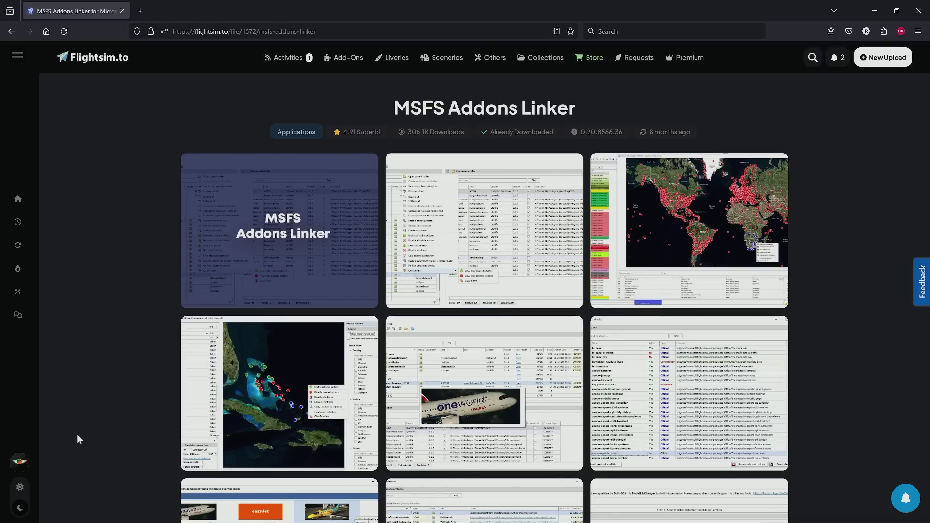
# - Read through the MSFS Addons Linker page on flightsim.to, including its screenshots, features, installation and usage notes
pyautogui.scroll(-5, 77, 432)
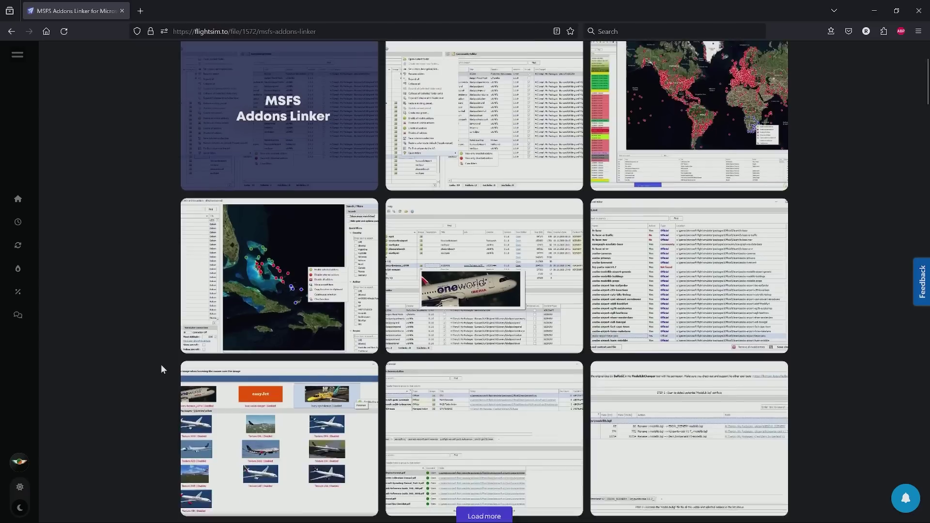
pyautogui.scroll(-3, 124, 306)
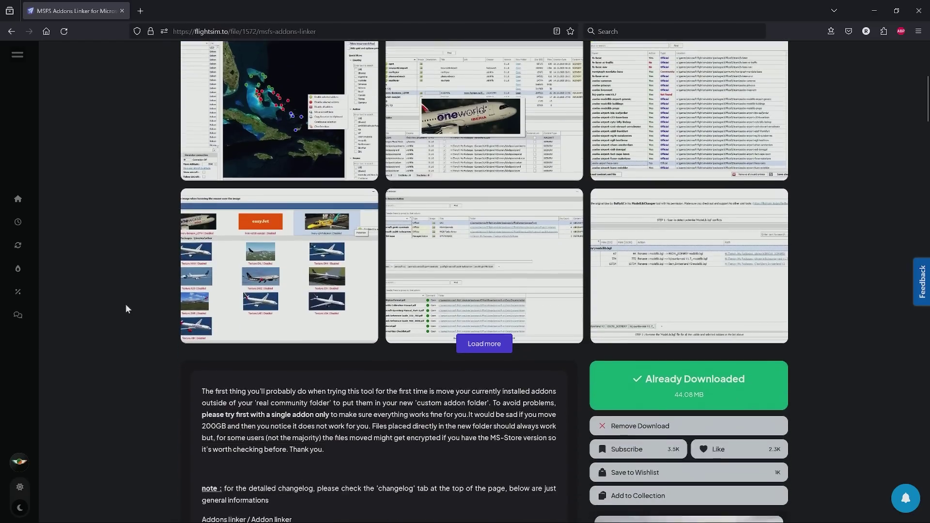
pyautogui.scroll(-4, 126, 309)
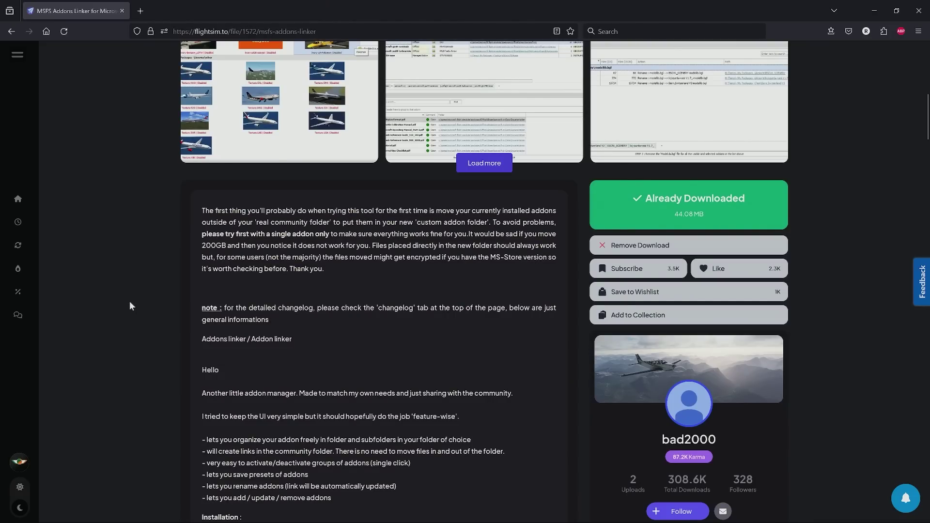
pyautogui.scroll(-8, 132, 306)
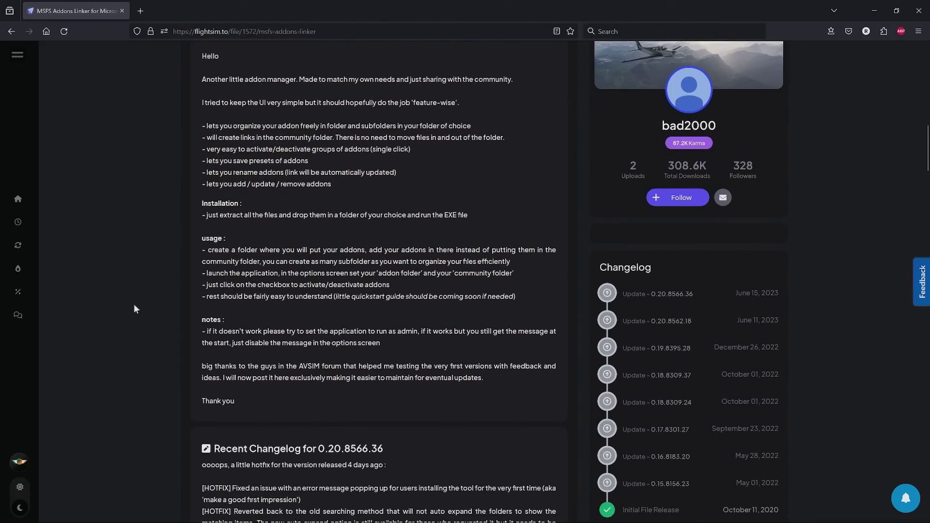
pyautogui.scroll(15, 134, 306)
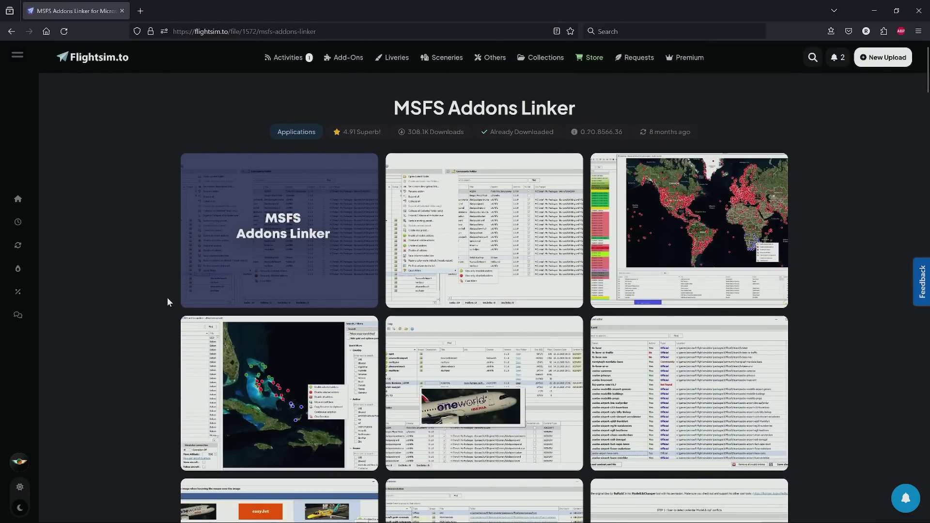
# - Switch to MSFS Addons Linker and open the Flight Sim Files folder on Local Disk (D:) in File Explorer
pyautogui.click(875, 10)
pyautogui.click(102, 519)
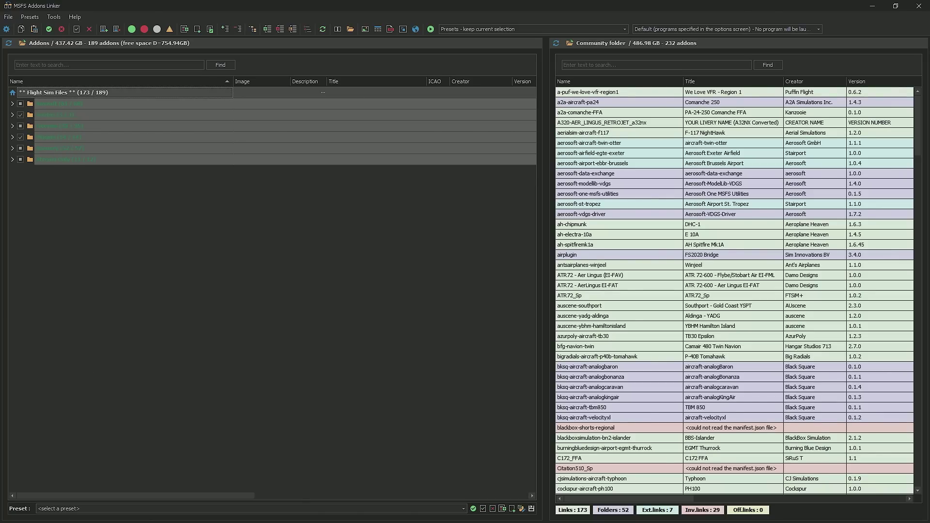
pyautogui.click(59, 519)
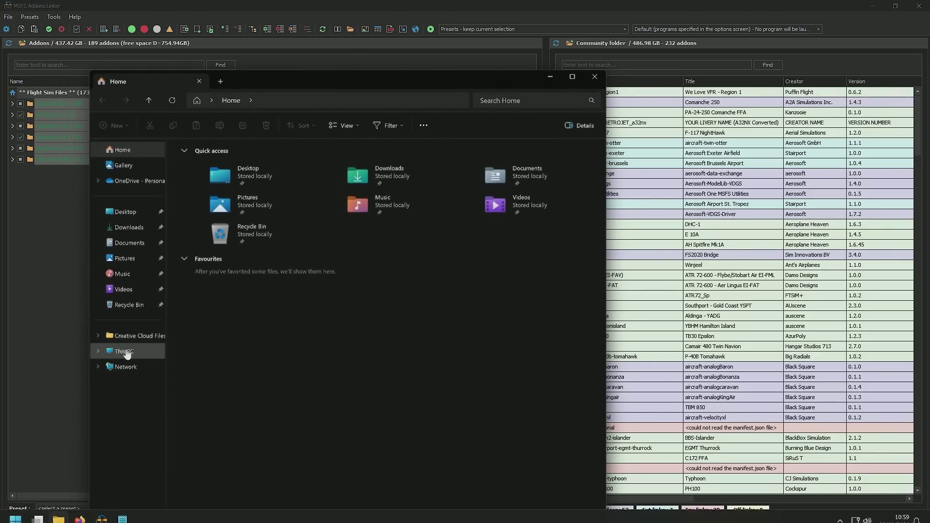
pyautogui.click(125, 352)
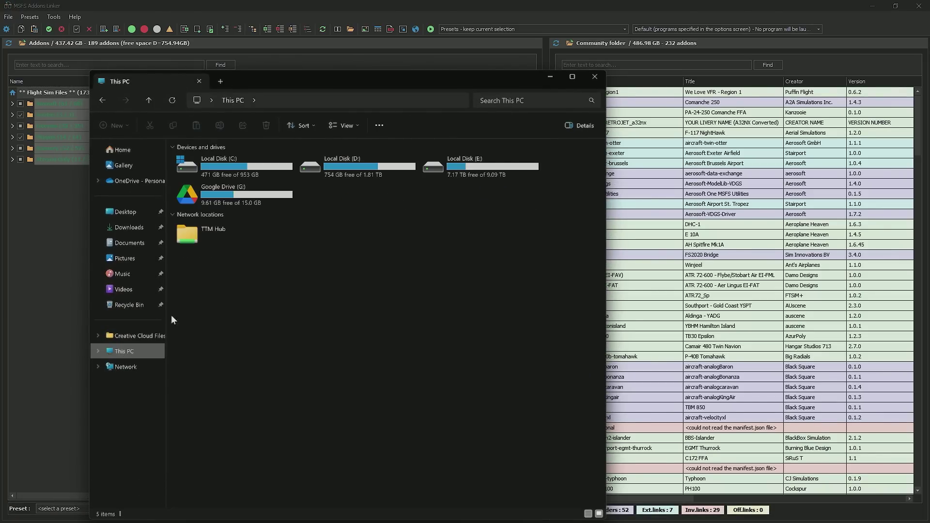
pyautogui.doubleClick(347, 165)
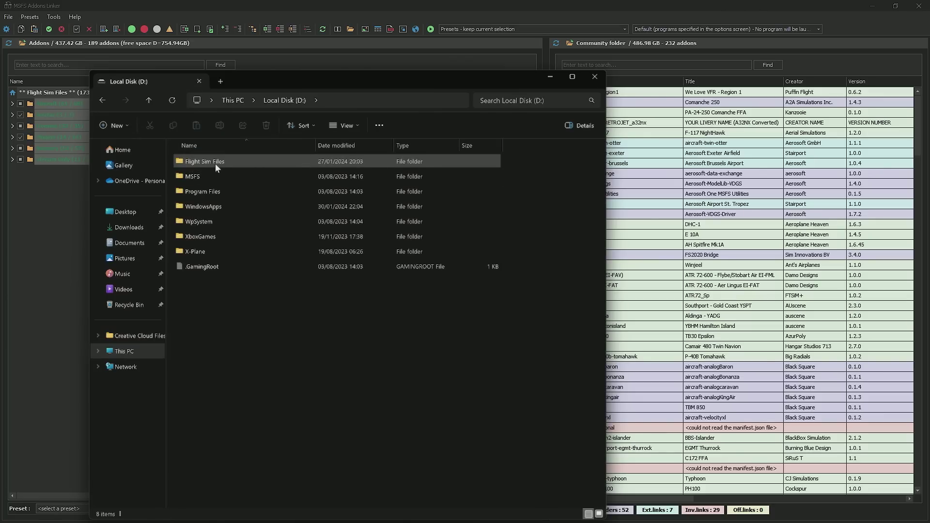
pyautogui.moveTo(255, 81); pyautogui.dragTo(399, 79)
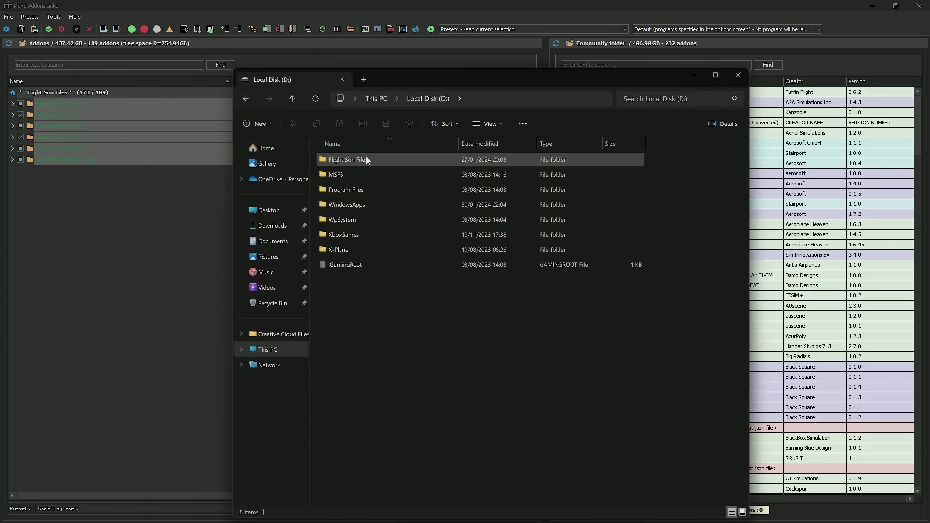
pyautogui.doubleClick(365, 159)
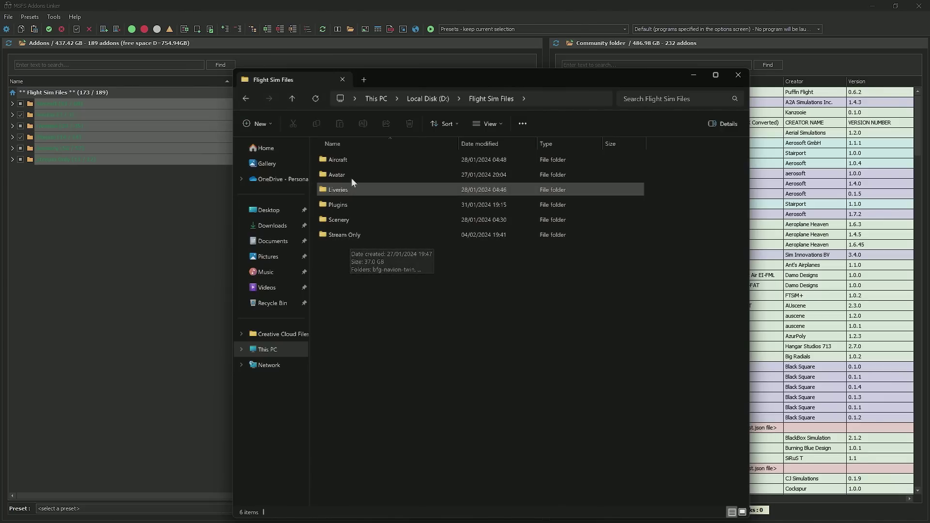
# - Create a folder named Test Folder inside Flight Sim Files and refresh the addons list in MSFS Addons Linker
pyautogui.rightClick(337, 283)
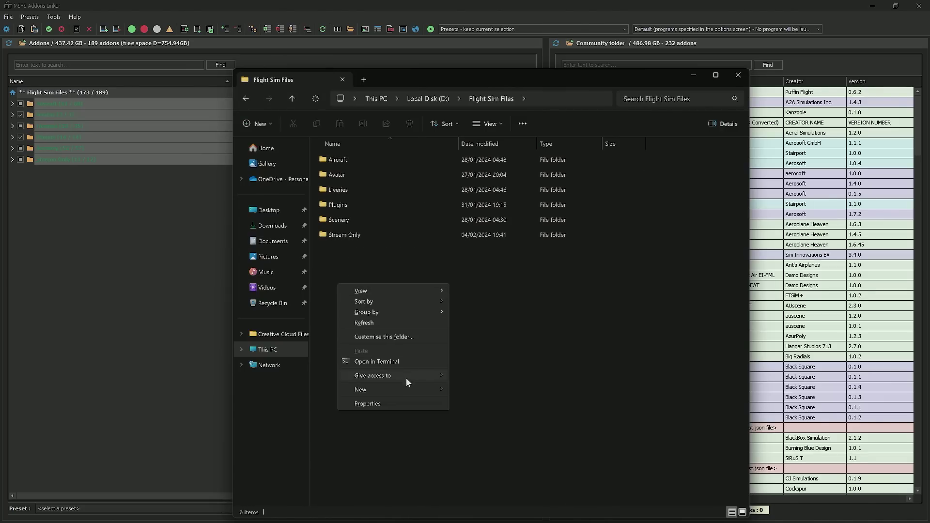
pyautogui.moveTo(423, 395)
pyautogui.click(483, 259)
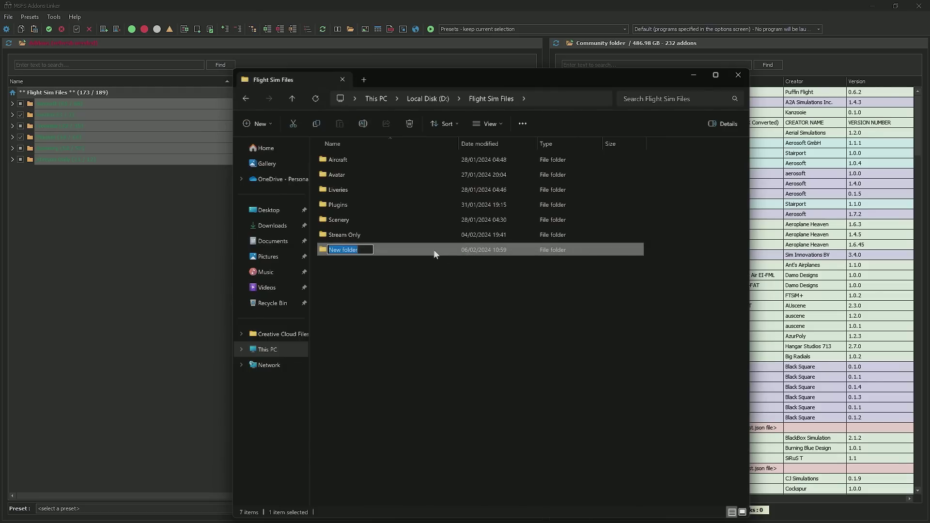
pyautogui.write('Test Folder')
pyautogui.press('Return')
pyautogui.click(411, 298)
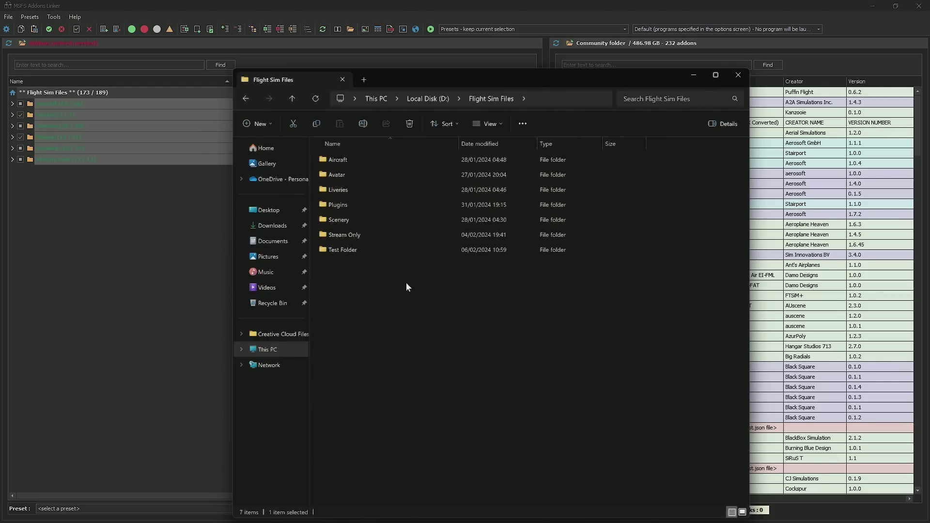
pyautogui.click(8, 43)
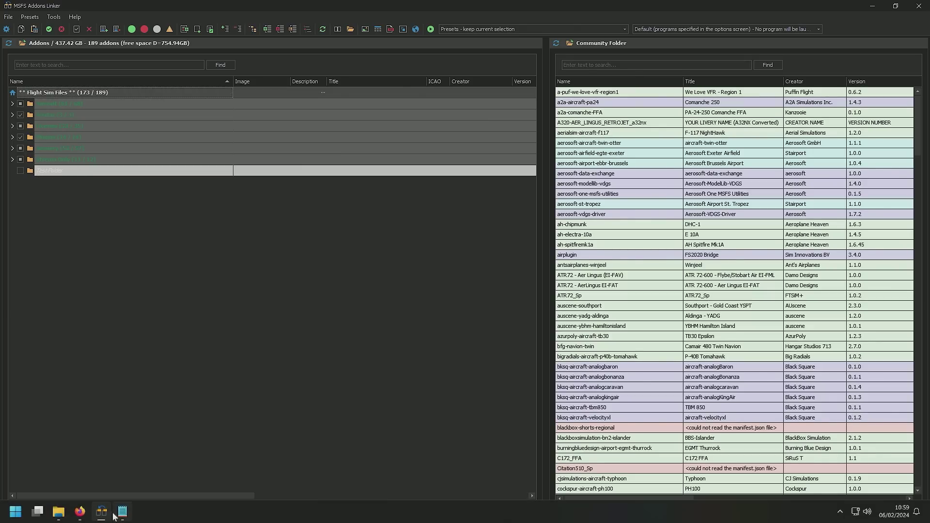
# - Delete Test Folder from Flight Sim Files in File Explorer and refresh the addons list in MSFS Addons Linker
pyautogui.click(58, 514)
pyautogui.click(351, 250)
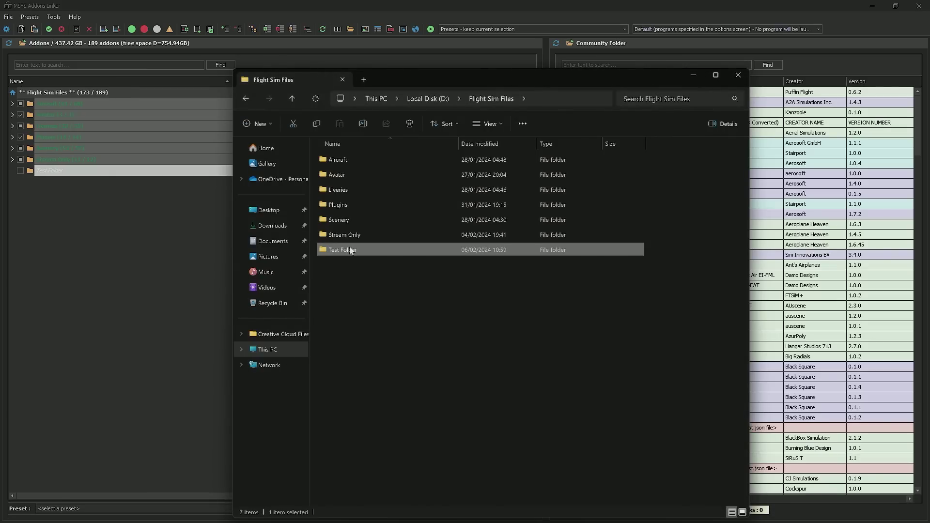
pyautogui.press('Delete')
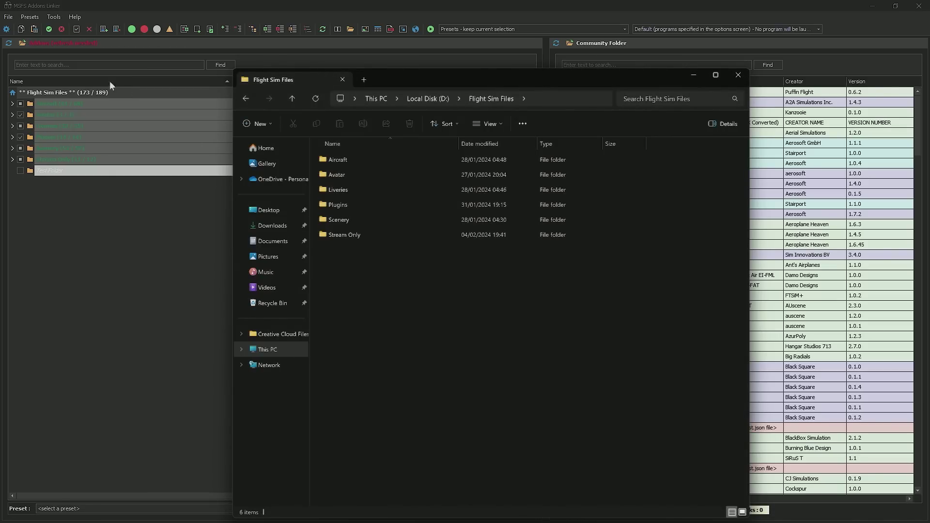
pyautogui.click(9, 43)
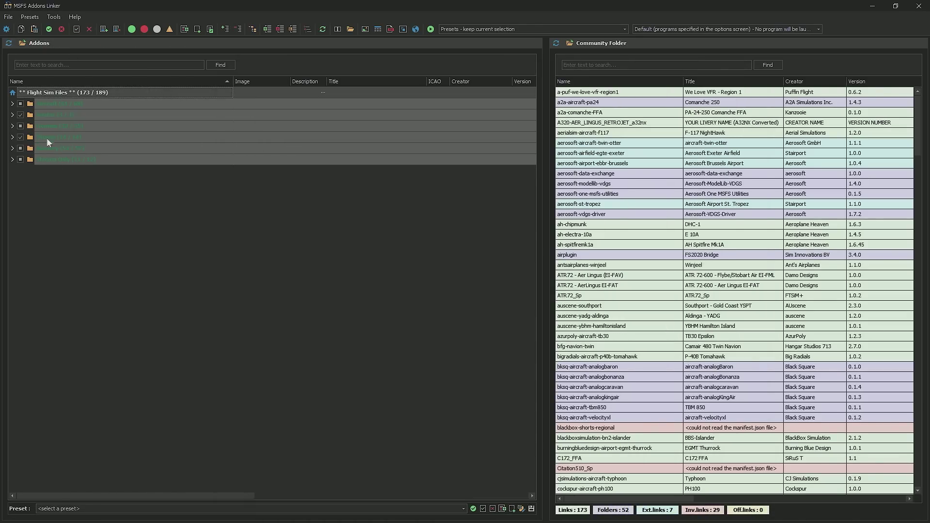
# - View the category subfolders inside the Aircraft folder in File Explorer, and return to Flight Sim Files
pyautogui.click(58, 514)
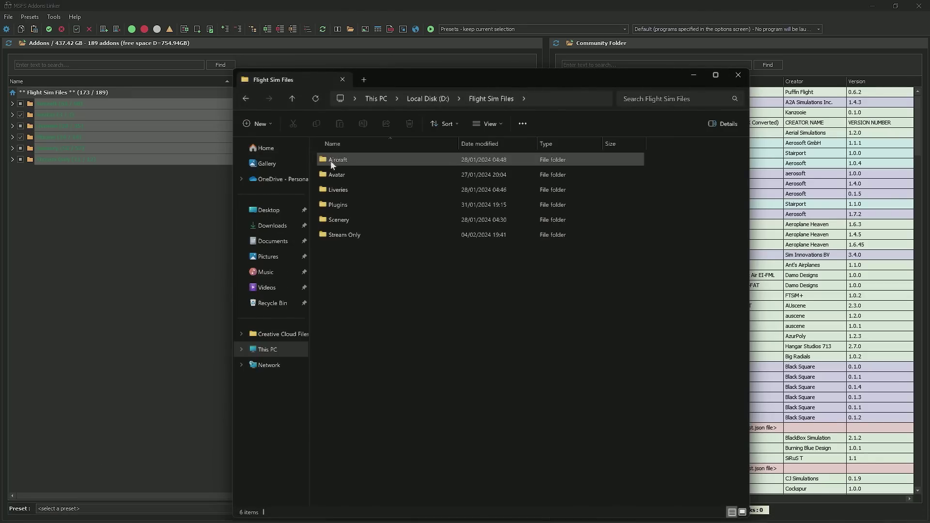
pyautogui.doubleClick(351, 161)
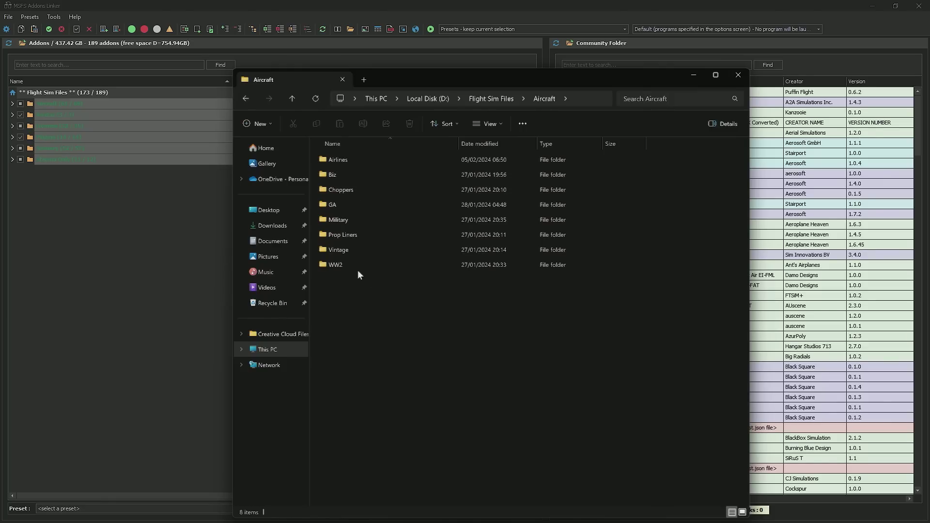
pyautogui.hotkey('alt', 'Left')
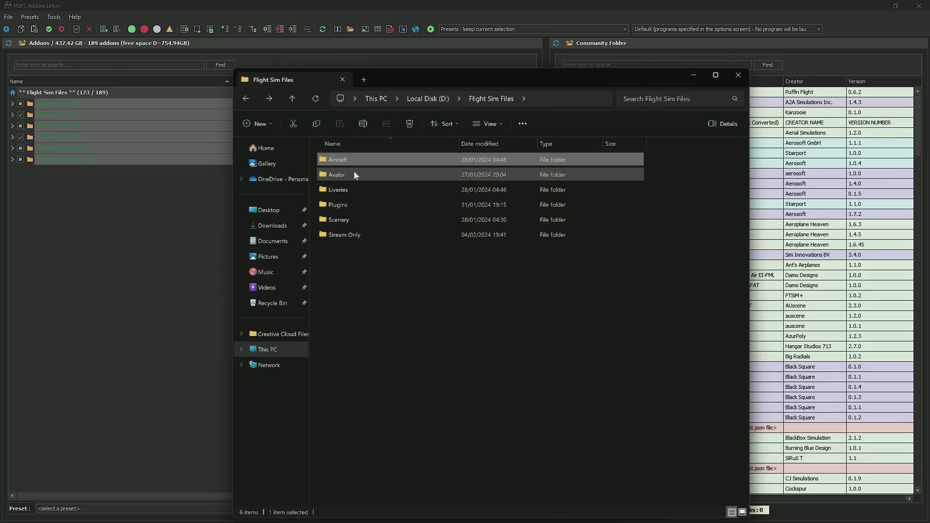
# - Open the Community folder inside MSFS on Local Disk (D:) and look through its add-on folders
pyautogui.hotkey('alt', 'Left')
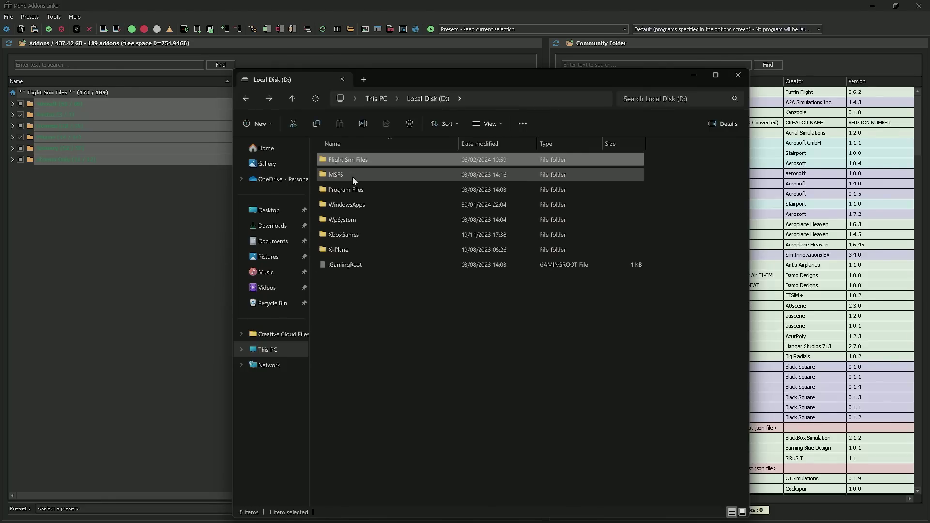
pyautogui.doubleClick(341, 174)
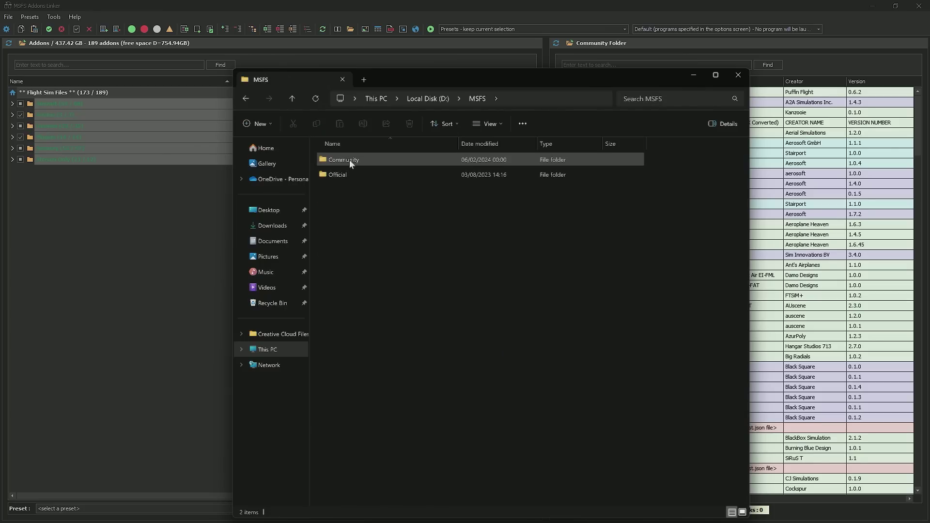
pyautogui.doubleClick(350, 160)
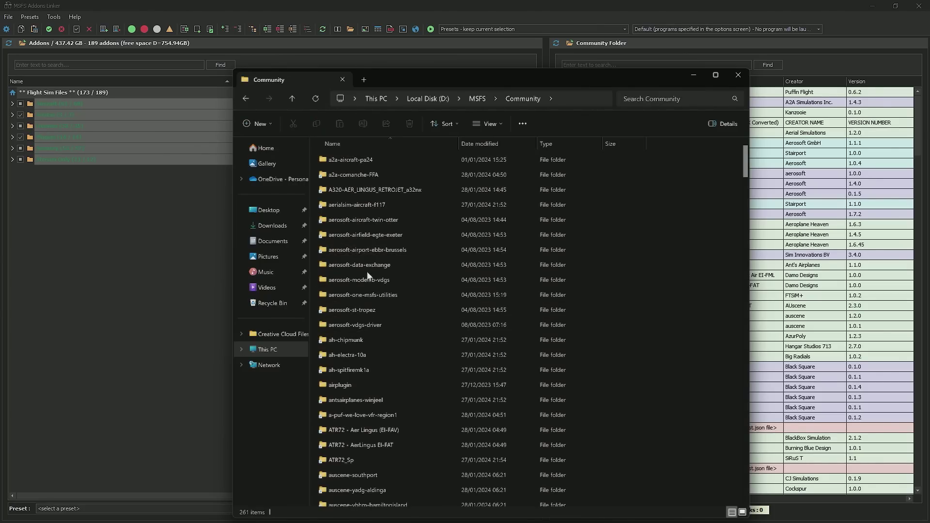
pyautogui.scroll(-7, 391, 249)
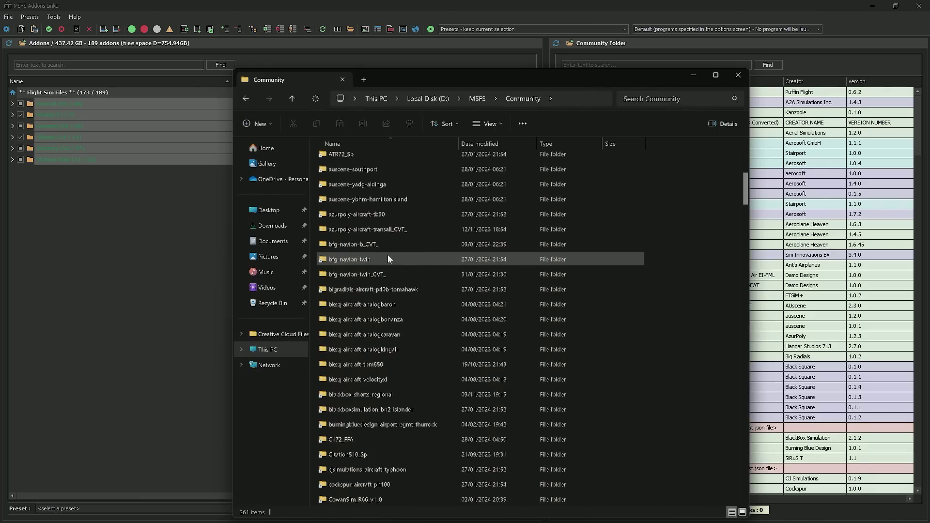
pyautogui.scroll(-3, 387, 255)
# - Switch to MSFS Addons Linker and open its general options to review the add-ons and Community folder paths
pyautogui.click(154, 208)
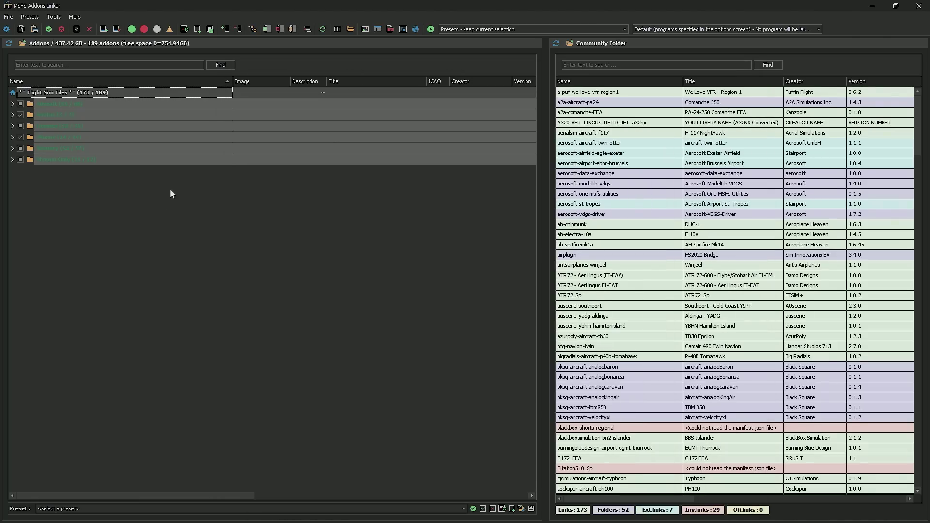
pyautogui.click(54, 17)
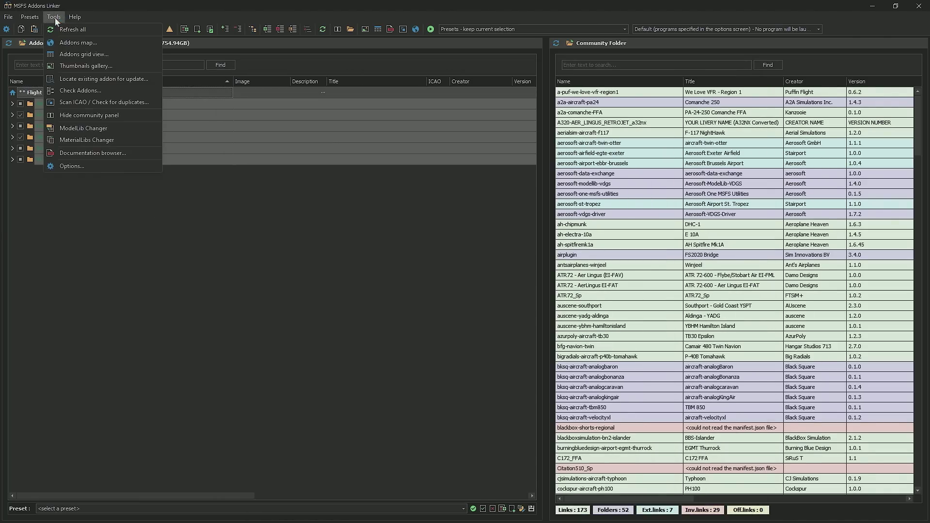
pyautogui.click(74, 167)
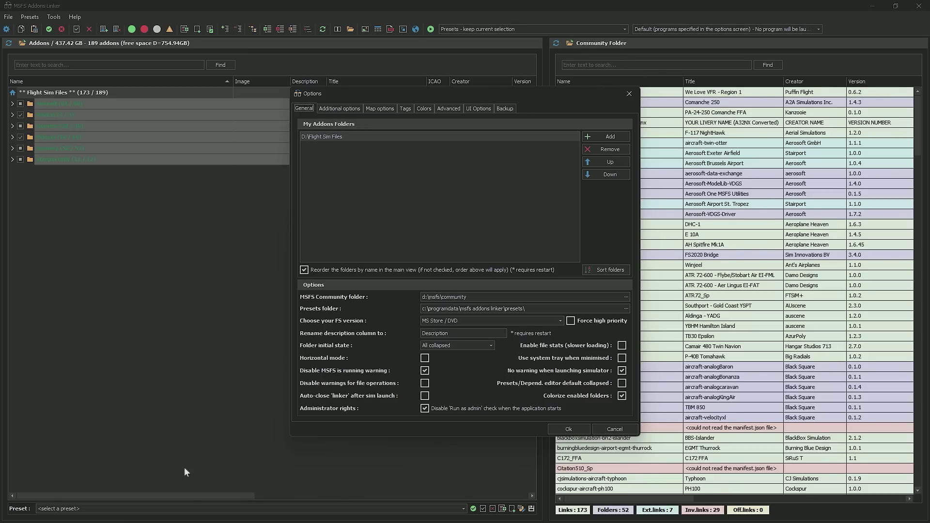
# - View the Flight Sim Files folder on Local Disk (D:) in File Explorer, and return to MSFS Addons Linker to close its options
pyautogui.click(65, 518)
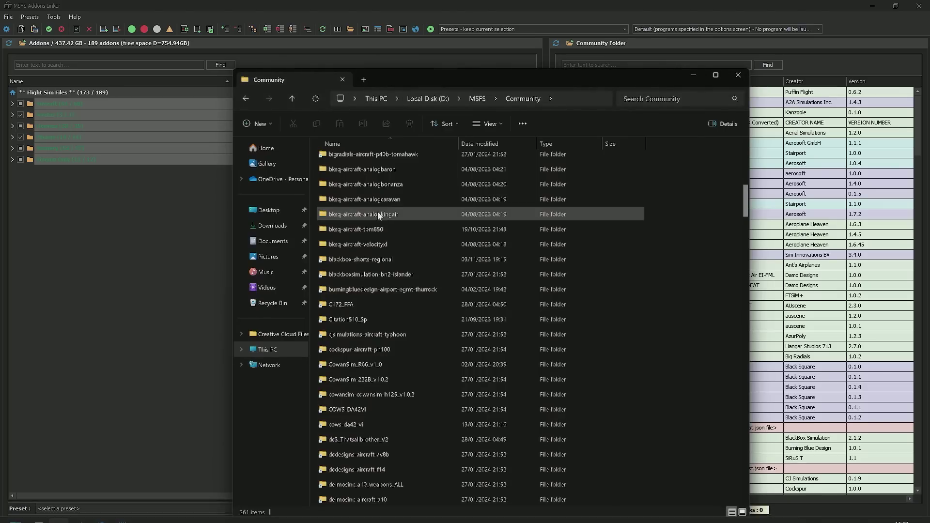
pyautogui.press('BackSpace')
pyautogui.press('BackSpace')
pyautogui.click(357, 162)
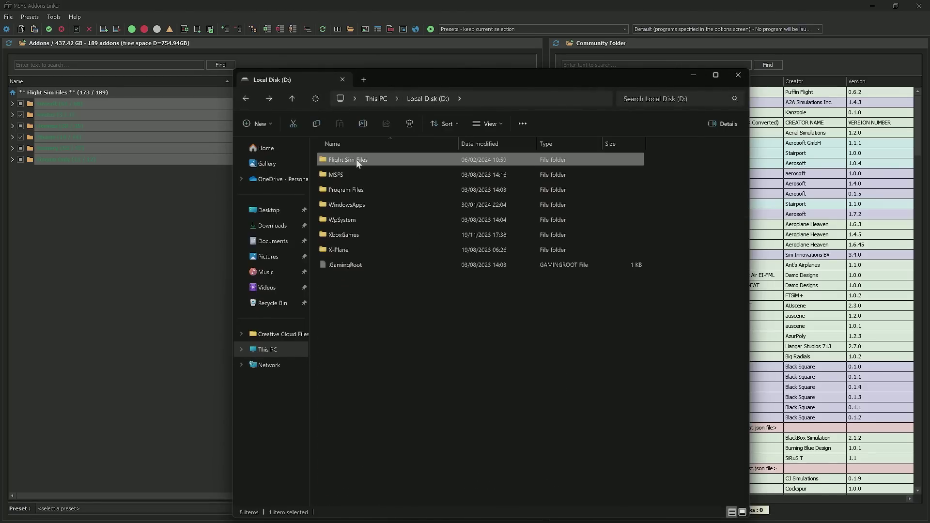
pyautogui.doubleClick(357, 161)
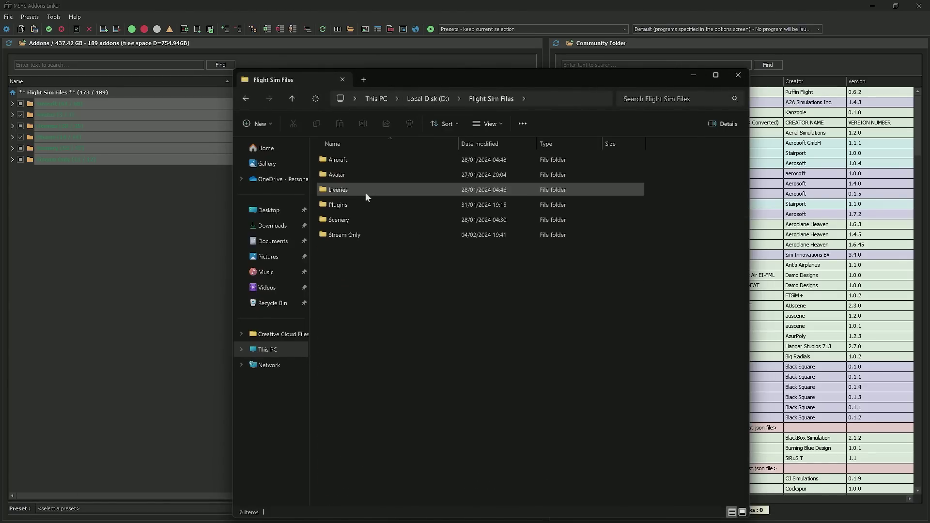
pyautogui.click(177, 224)
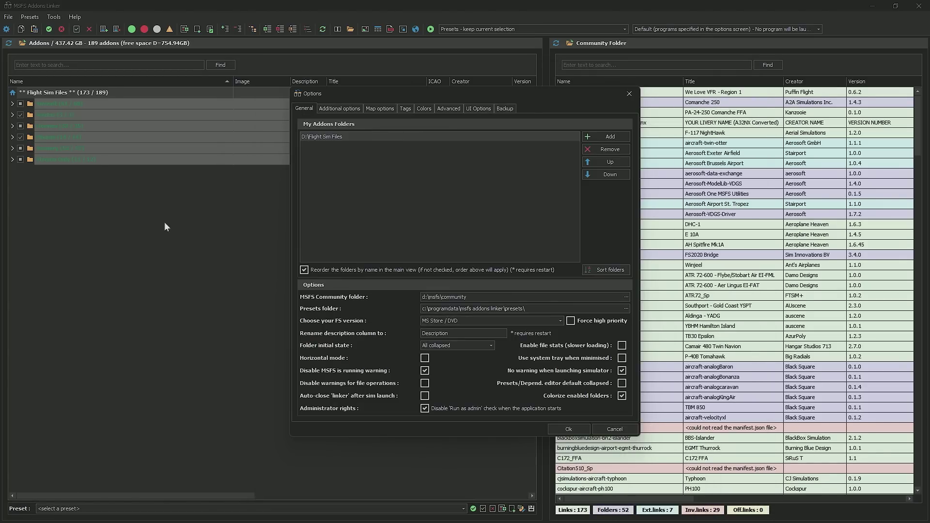
pyautogui.click(629, 94)
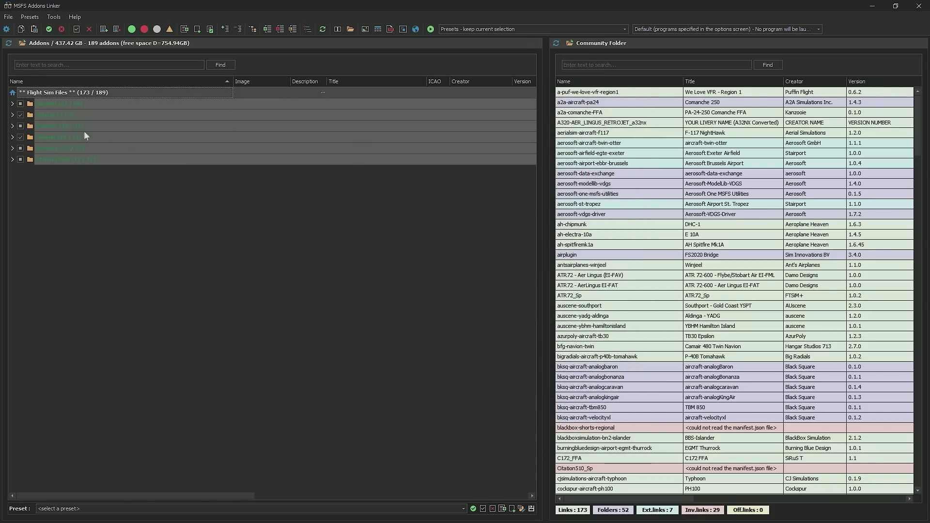
# - Enable uk2000scenery-airport-egac-belfast-city, jeromelogue-airport-eiwt-weston and jeppeson2001-airport-eime in the Ireland folder under Scenery, Europe
pyautogui.click(12, 148)
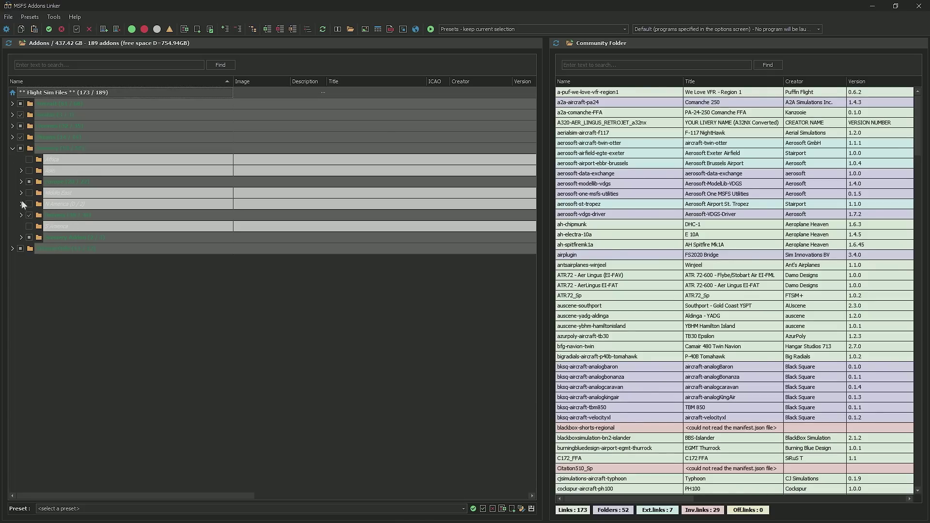
pyautogui.click(21, 182)
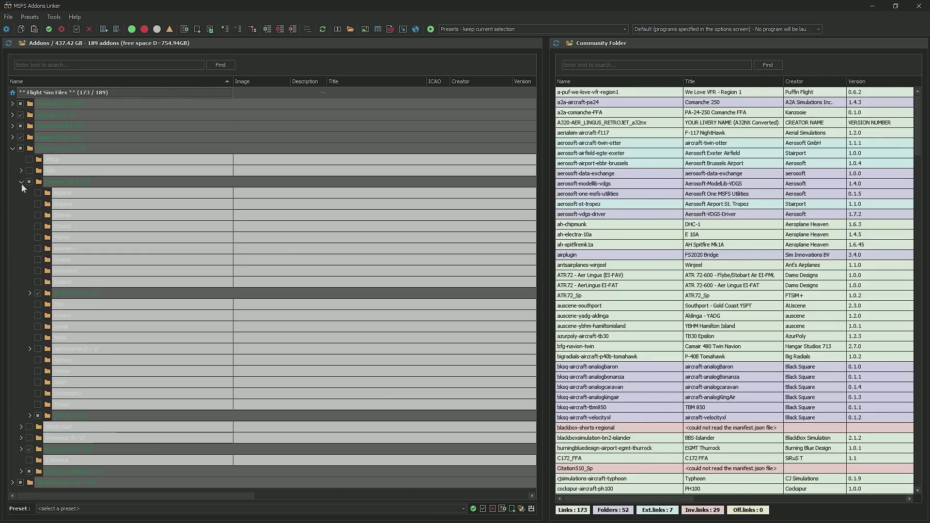
pyautogui.click(30, 293)
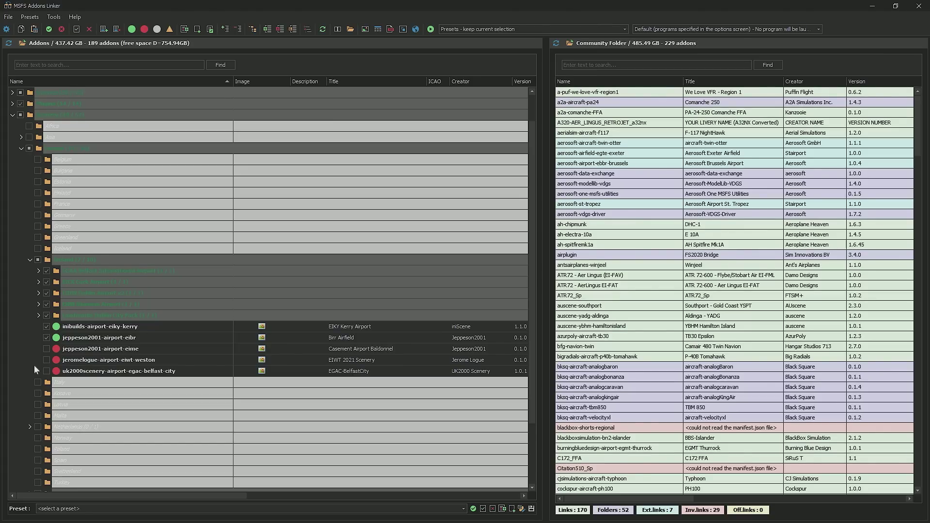
pyautogui.click(46, 371)
pyautogui.click(46, 360)
pyautogui.click(46, 349)
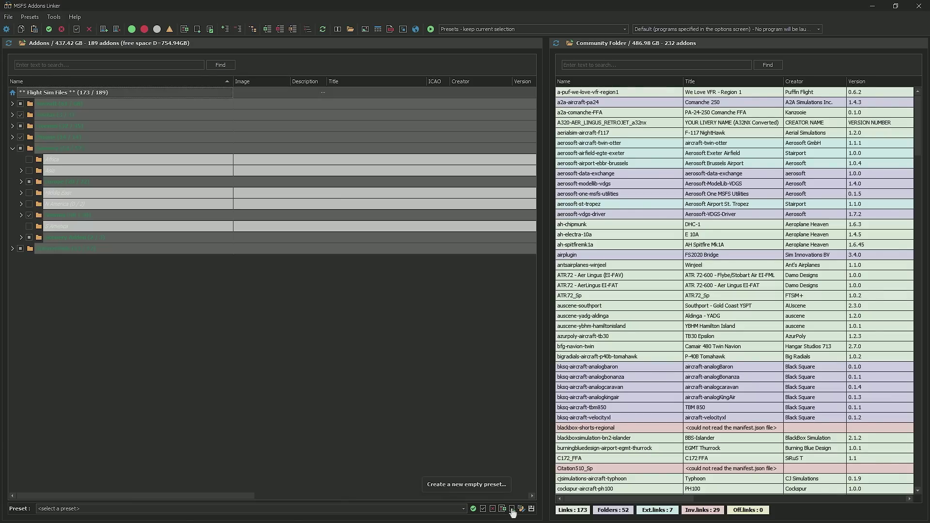
# - Create a new empty preset named USA
pyautogui.click(512, 509)
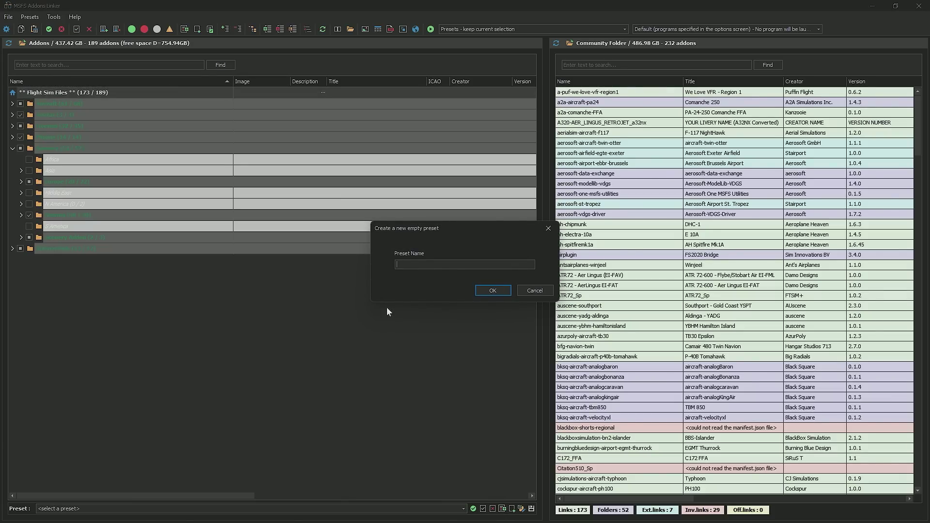
pyautogui.write('USA')
pyautogui.click(495, 291)
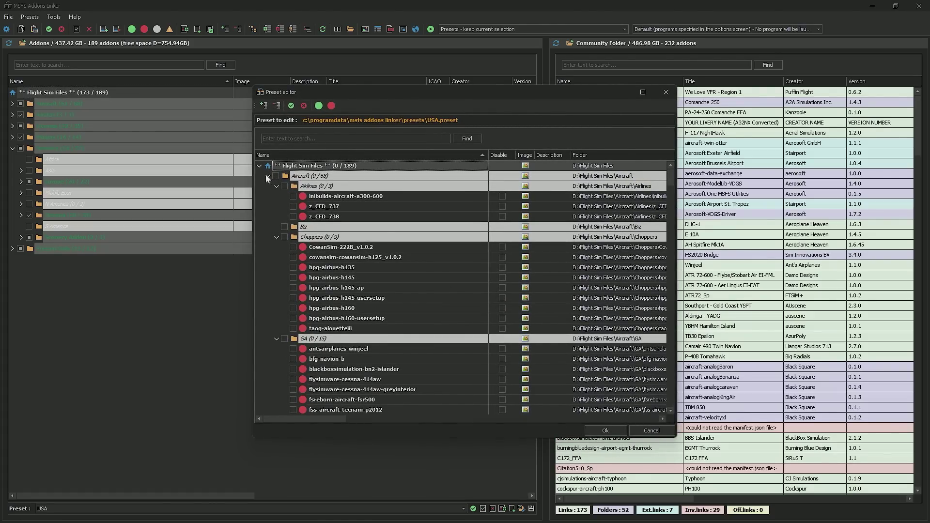
# - Enable the USA scenery folder under N America in the preset, save it, and choose USA as the active preset selection
pyautogui.scroll(-1, 265, 284)
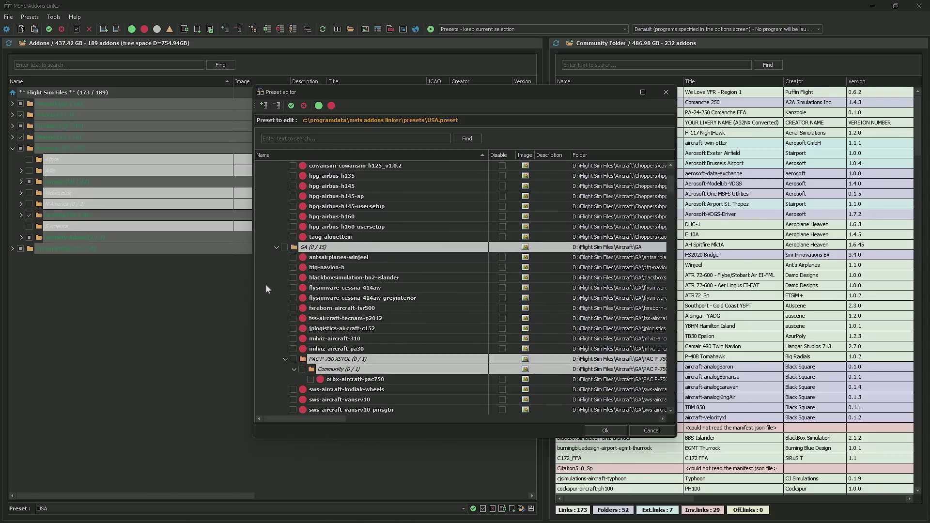
pyautogui.scroll(-9, 281, 237)
pyautogui.scroll(10, 279, 249)
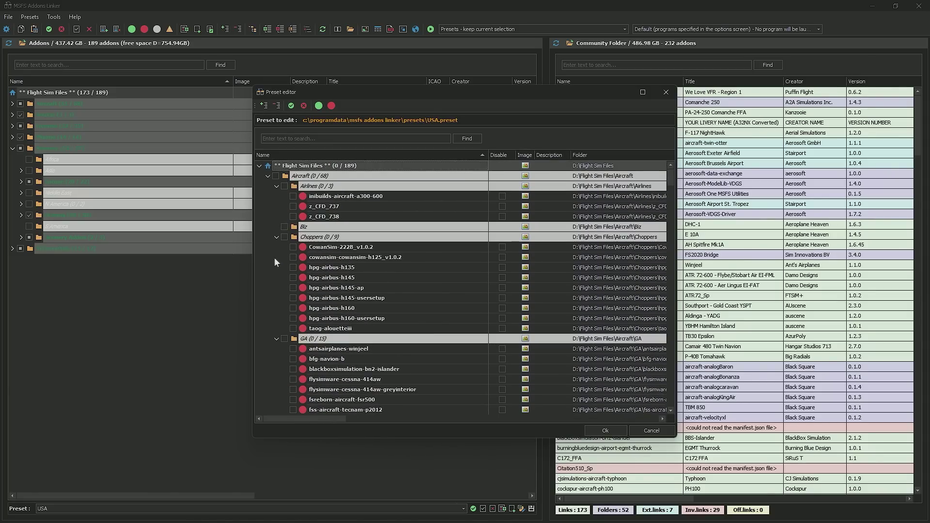
pyautogui.click(268, 176)
pyautogui.click(268, 186)
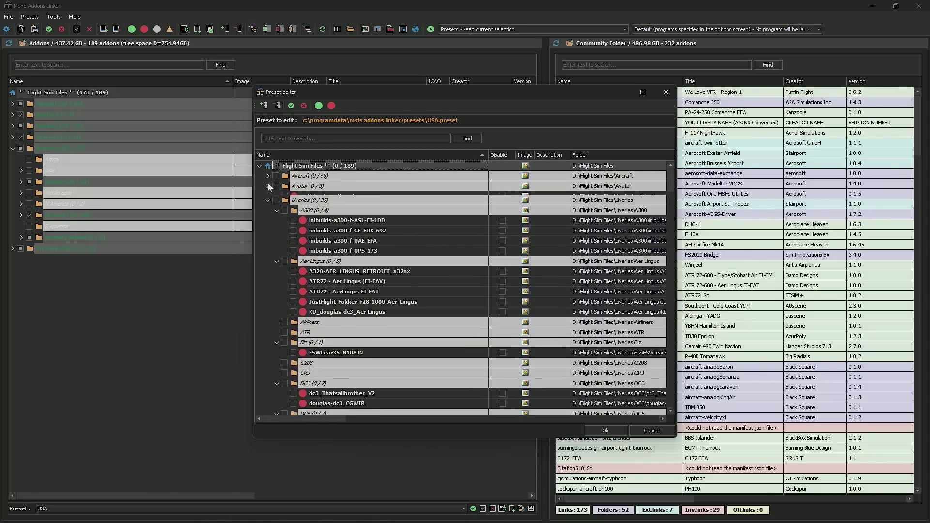
pyautogui.click(268, 196)
pyautogui.click(268, 207)
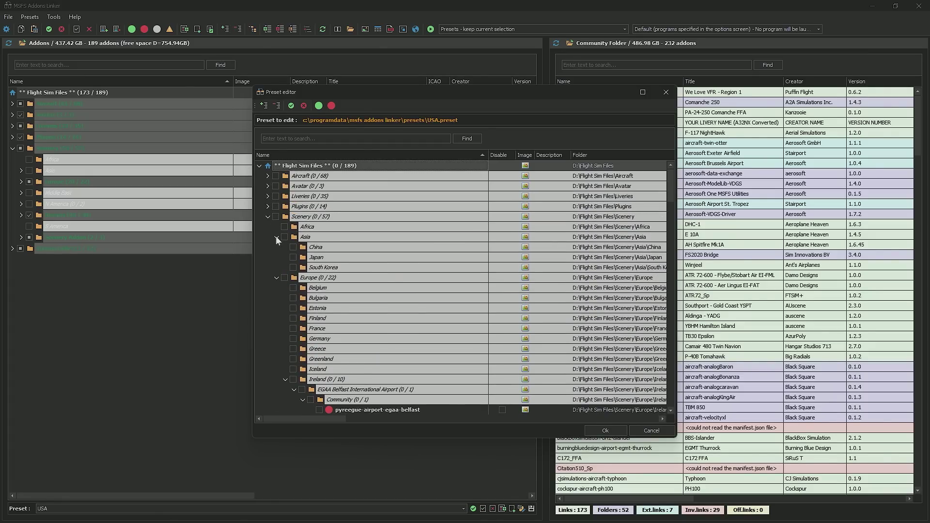
pyautogui.click(276, 237)
pyautogui.click(277, 247)
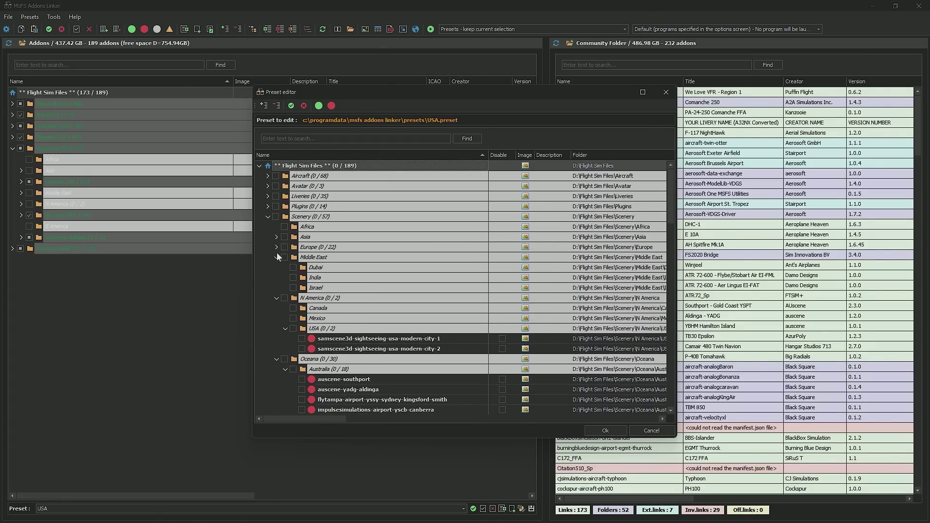
pyautogui.click(277, 258)
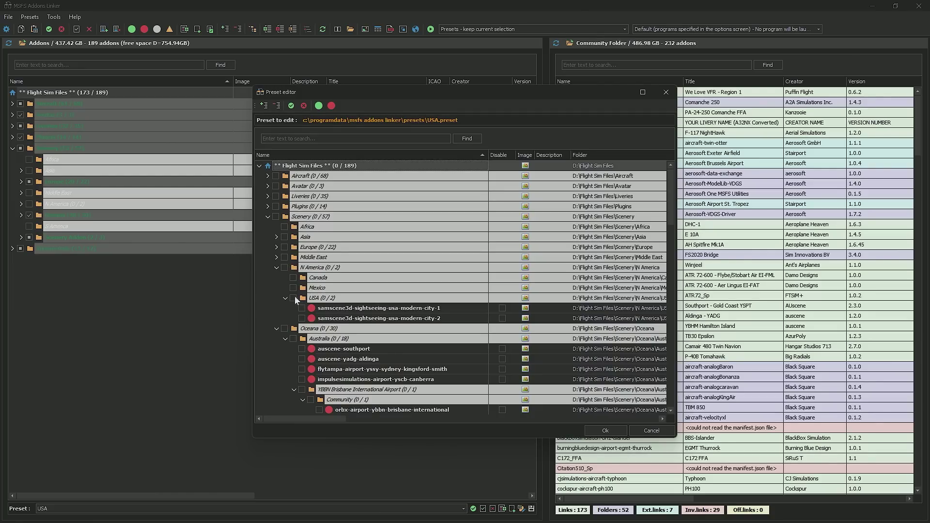
pyautogui.click(294, 298)
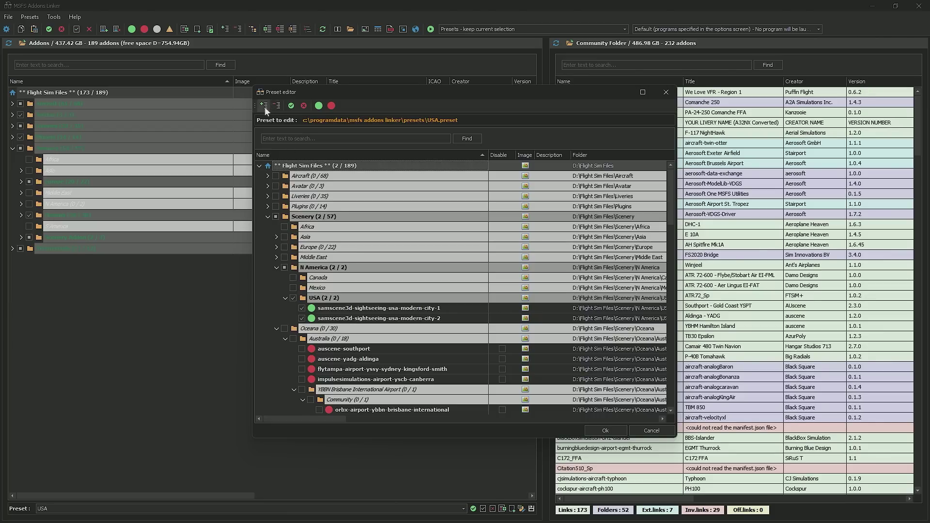
pyautogui.click(606, 431)
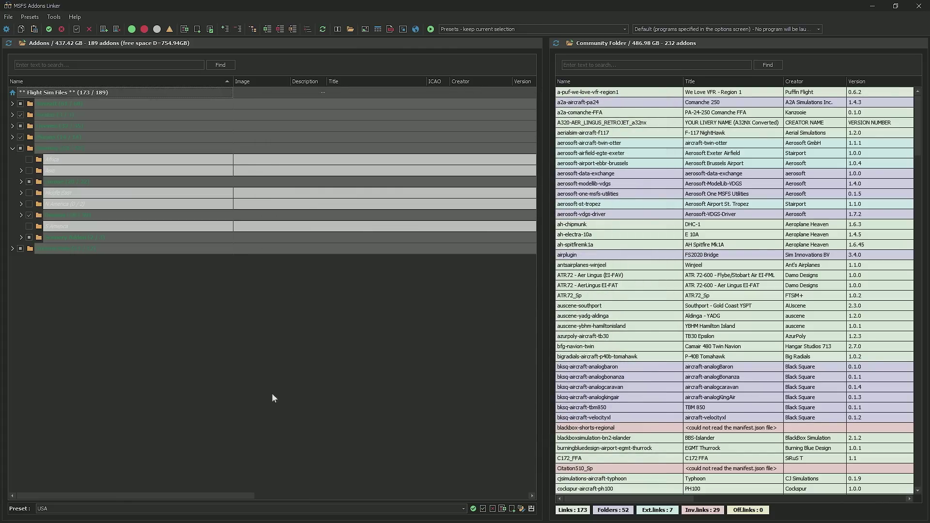
pyautogui.click(464, 510)
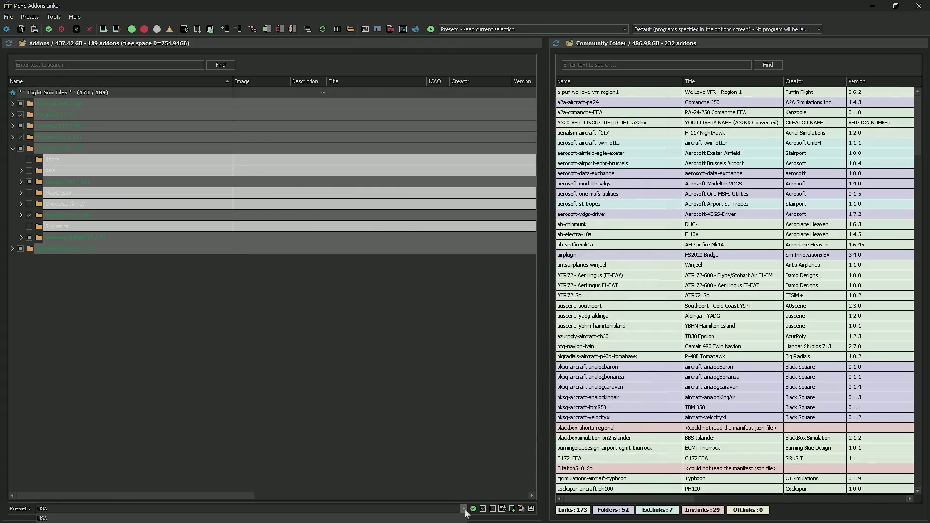
pyautogui.click(434, 519)
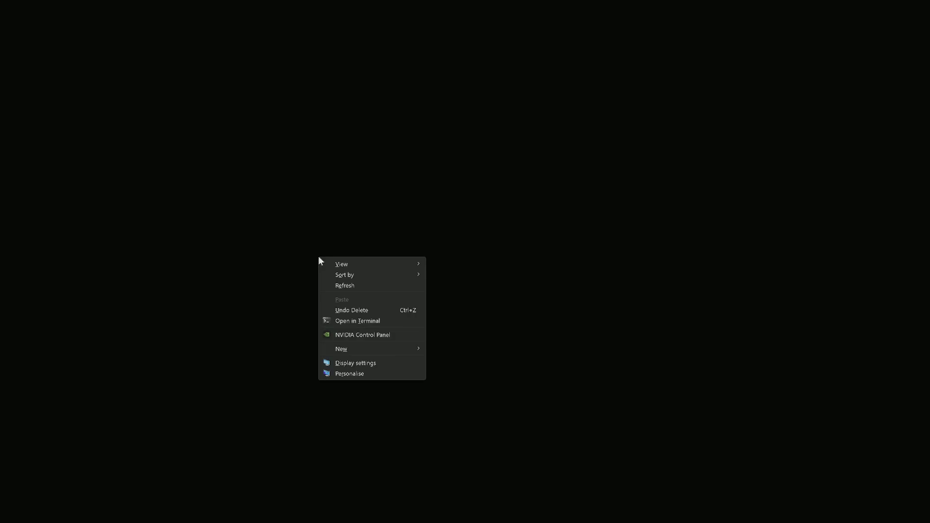
# - Create a desktop shortcut named MSFS Fast with the location cmd.exe /C start shell:AppsFolder\Microsoft.FlightSimulator_8wekyb3d8bbwe!App -FastLaunch
pyautogui.moveTo(392, 349)
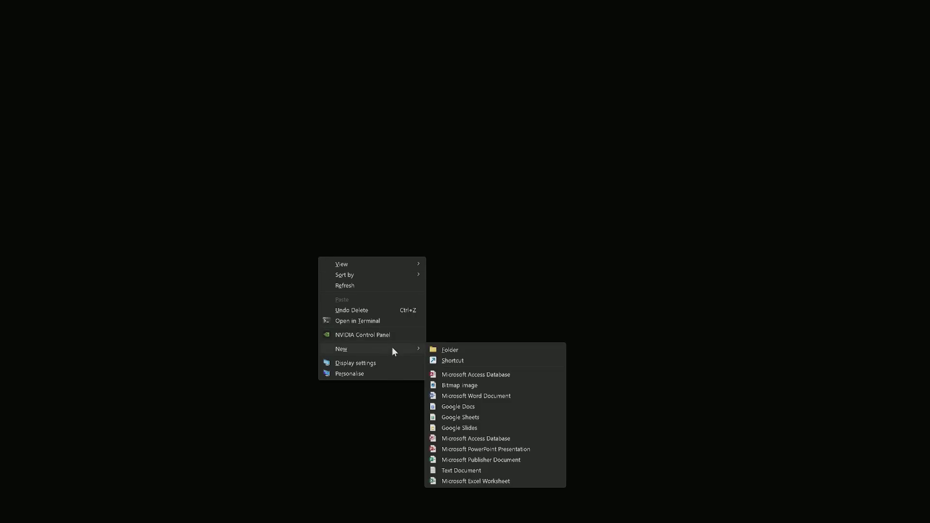
pyautogui.click(457, 362)
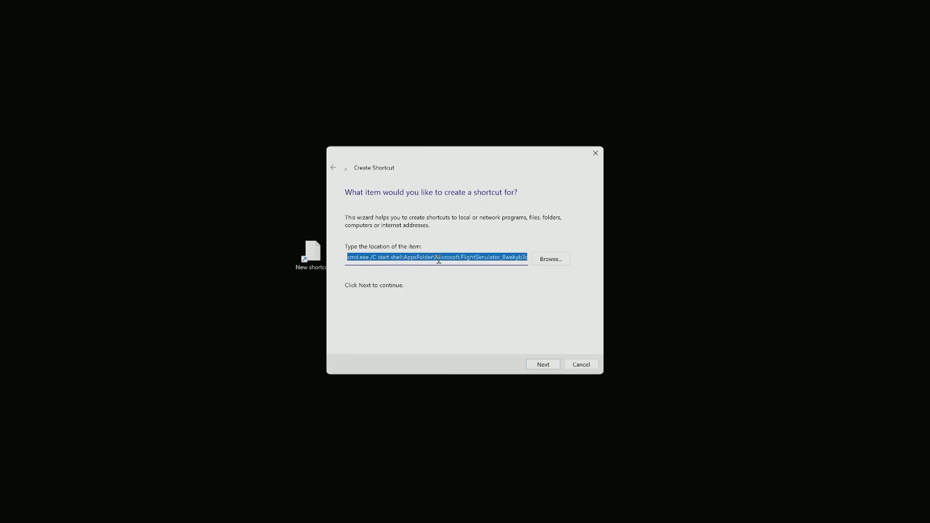
pyautogui.moveTo(461, 261); pyautogui.dragTo(531, 260)
pyautogui.click(495, 263)
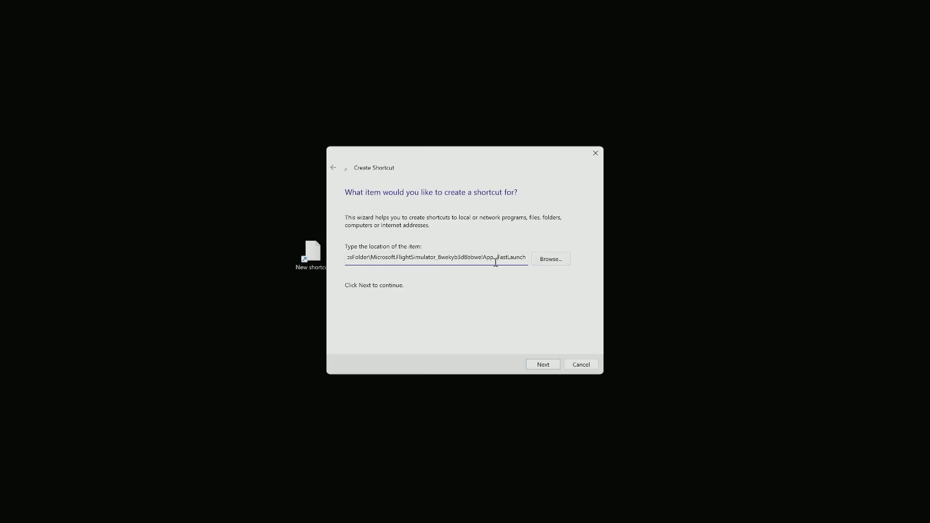
pyautogui.click(540, 366)
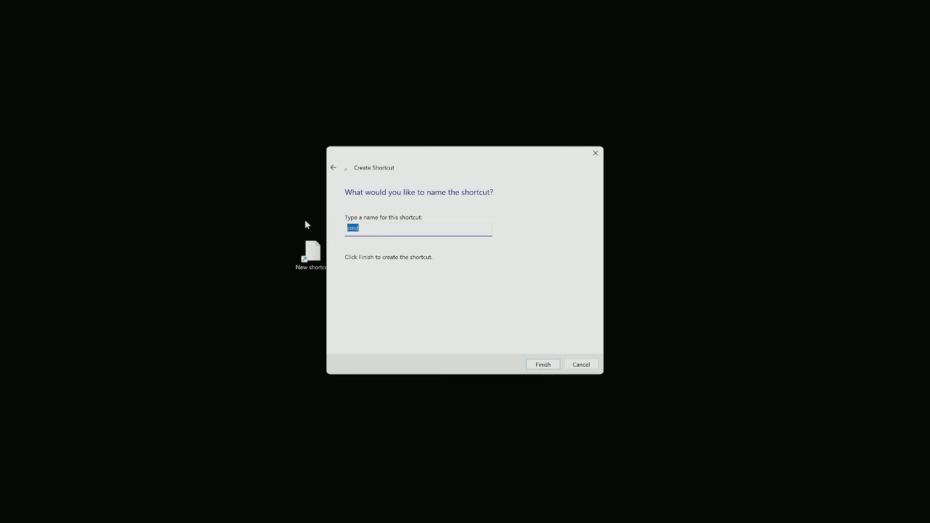
pyautogui.write('MSFS Fast')
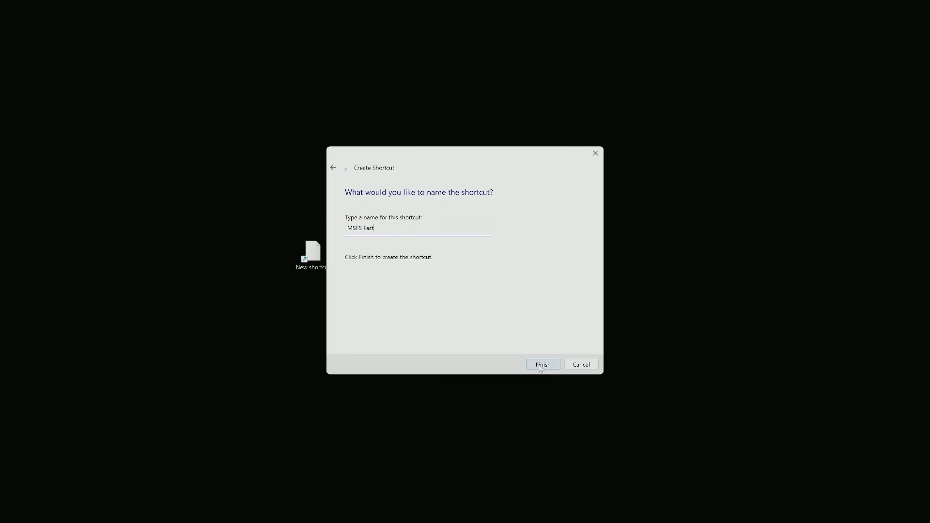